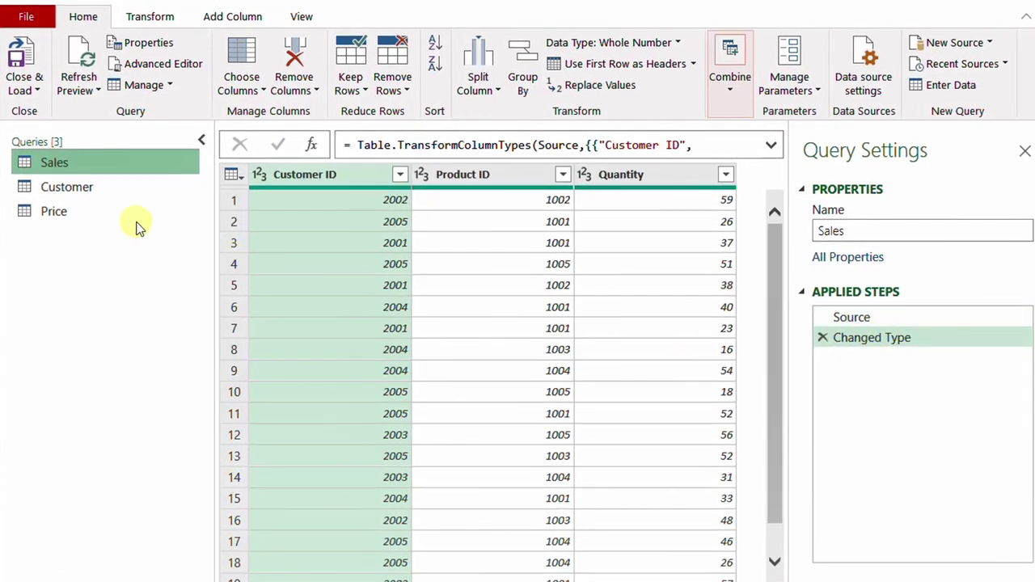
Review the Customer, Price and Sales queries to compare their columns, ending on the Sales query
{"action": "left_click", "coordinate": [91, 190]}
{"action": "left_click", "coordinate": [73, 217]}
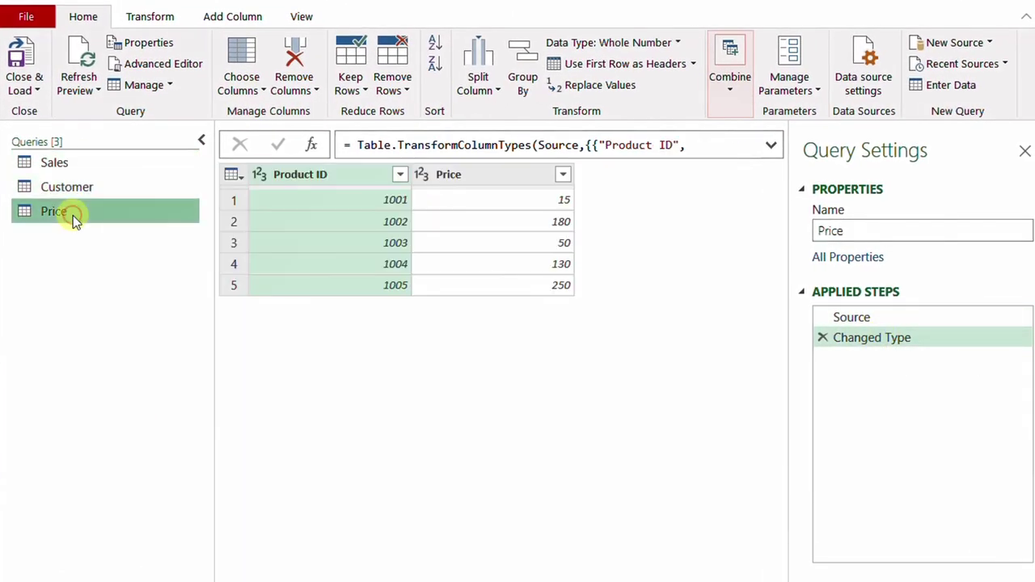
{"action": "left_click", "coordinate": [51, 164]}
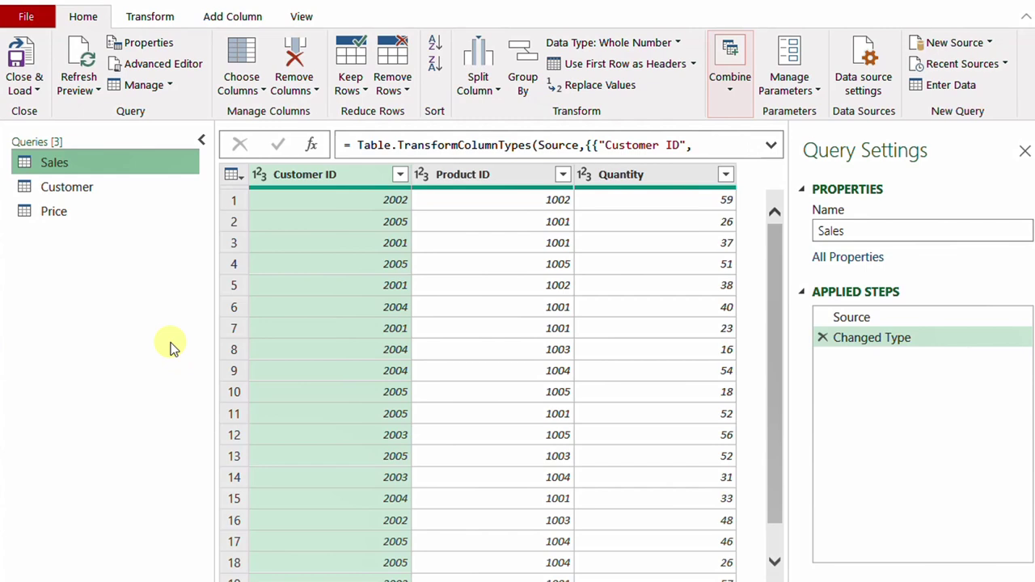
{"action": "left_click", "coordinate": [77, 189]}
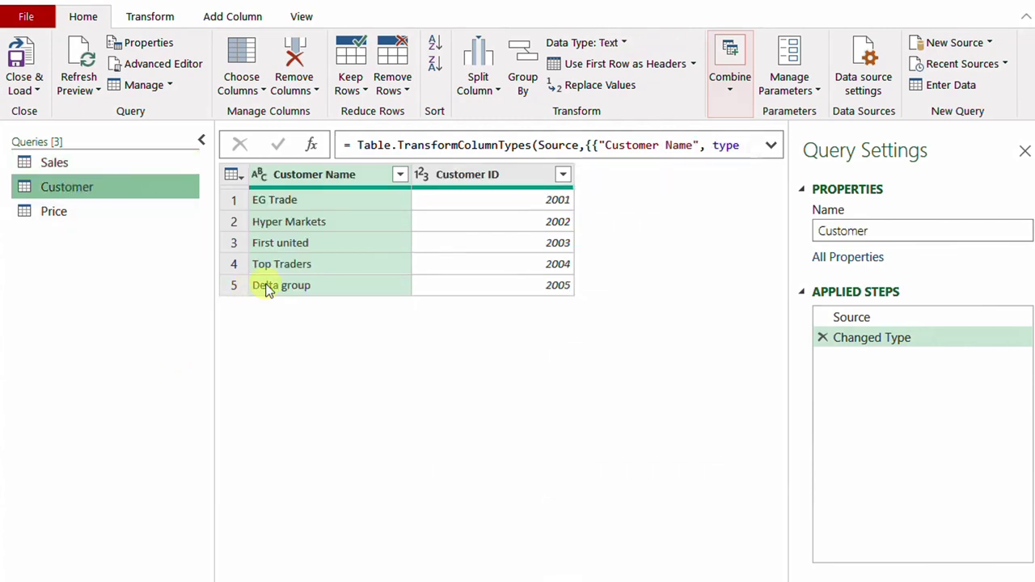
{"action": "left_click", "coordinate": [69, 162]}
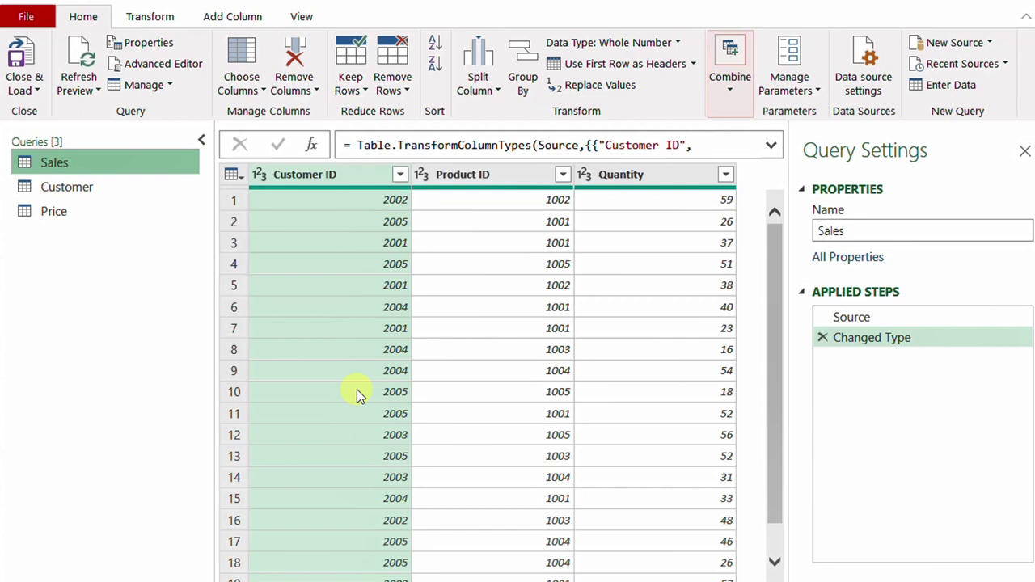
Add a custom column named "Customer Name" to the Sales query with the formula = Customer
{"action": "left_click", "coordinate": [223, 18]}
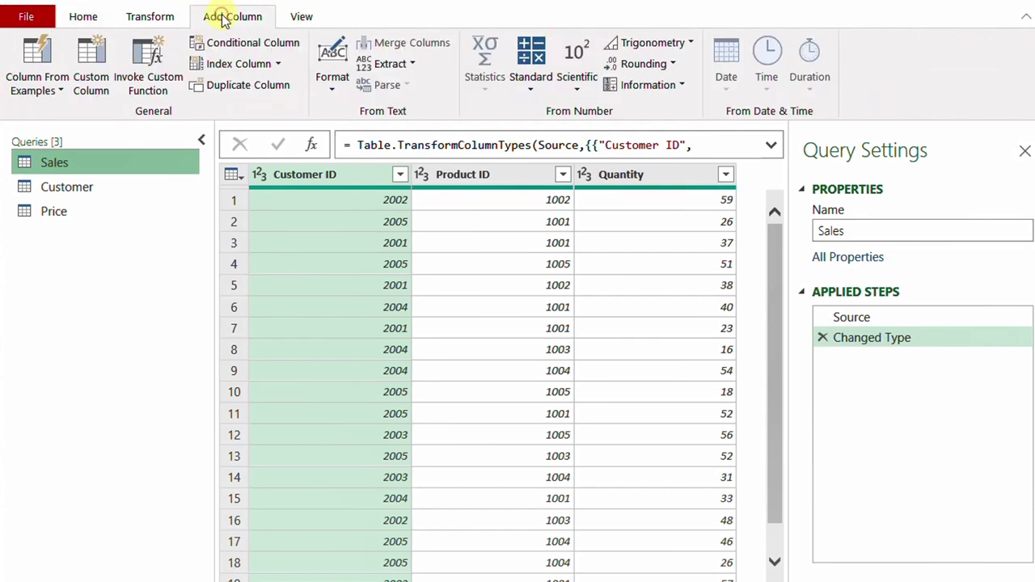
{"action": "left_click", "coordinate": [95, 77]}
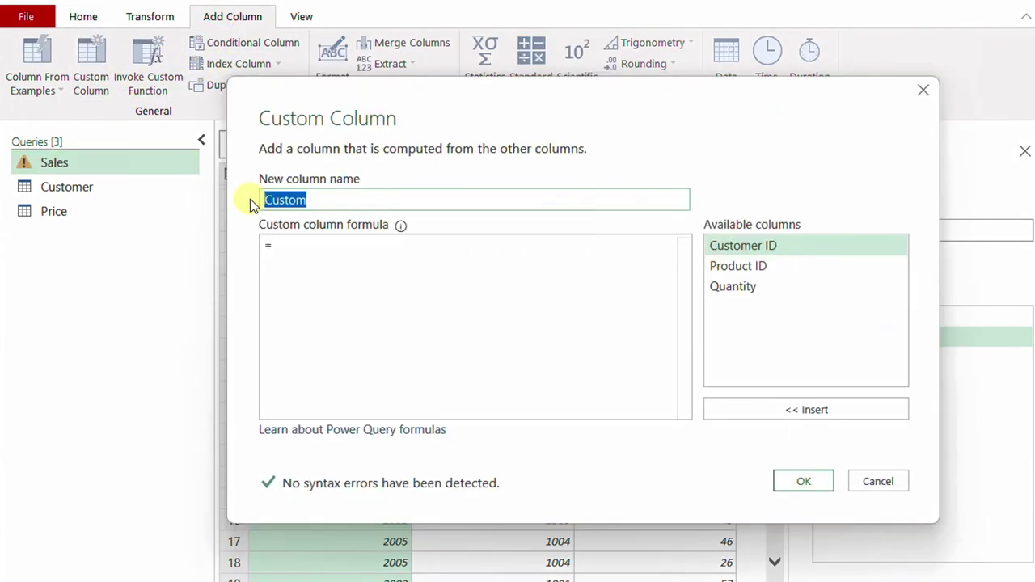
{"action": "key", "text": "BackSpace"}
{"action": "type", "text": "Customer Name"}
{"action": "left_click", "coordinate": [299, 241]}
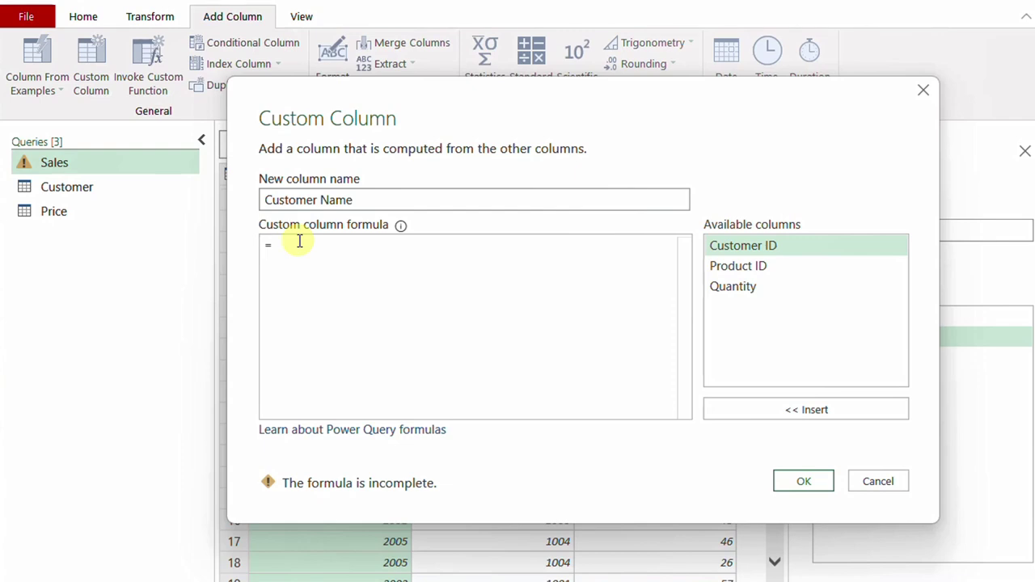
{"action": "type", "text": "custoe"}
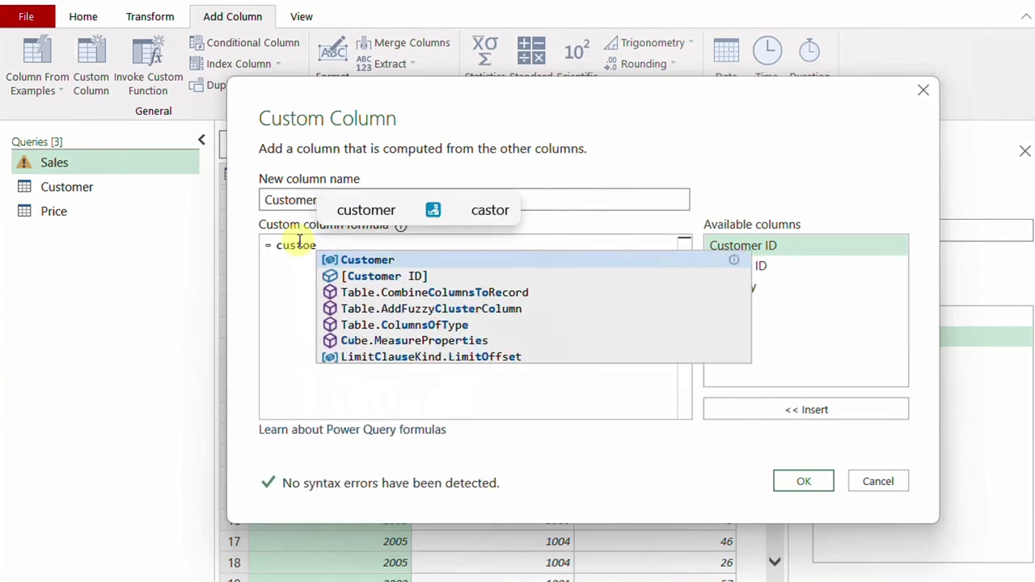
{"action": "key", "text": "Tab"}
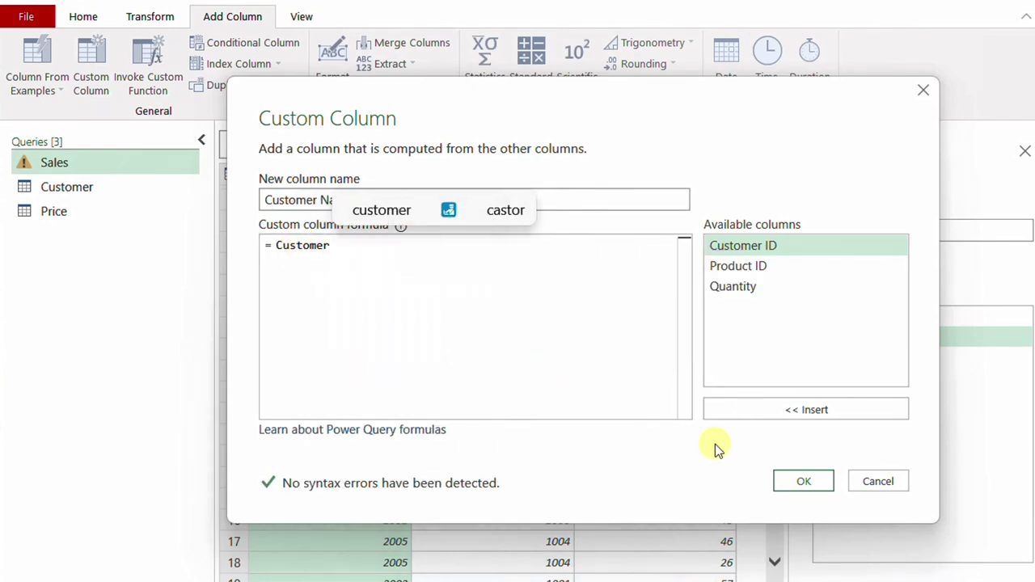
{"action": "left_click", "coordinate": [808, 481]}
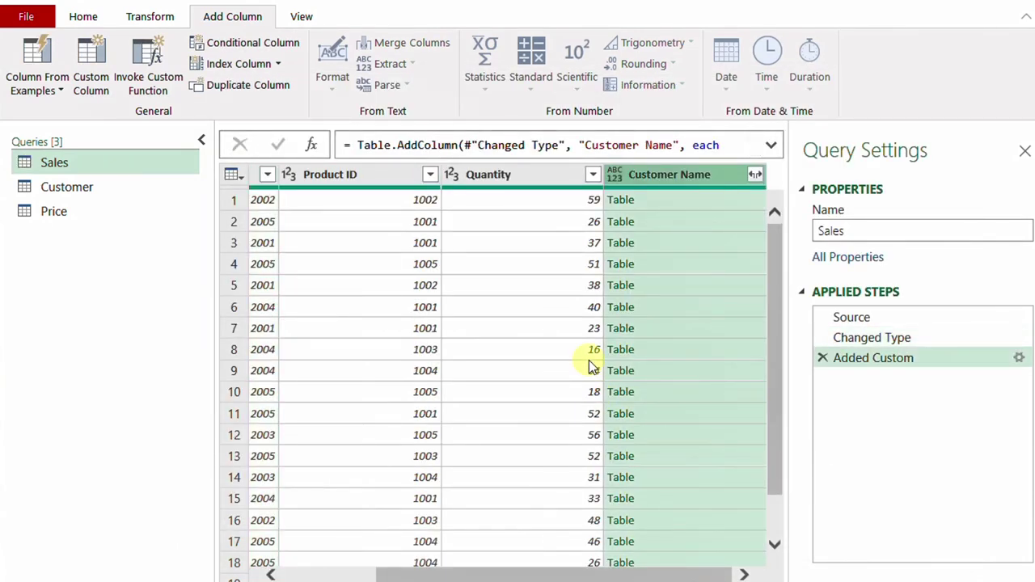
Preview the nested table in the first row of the Customer Name column, enlarging the preview to show all its rows
{"action": "left_click", "coordinate": [689, 199]}
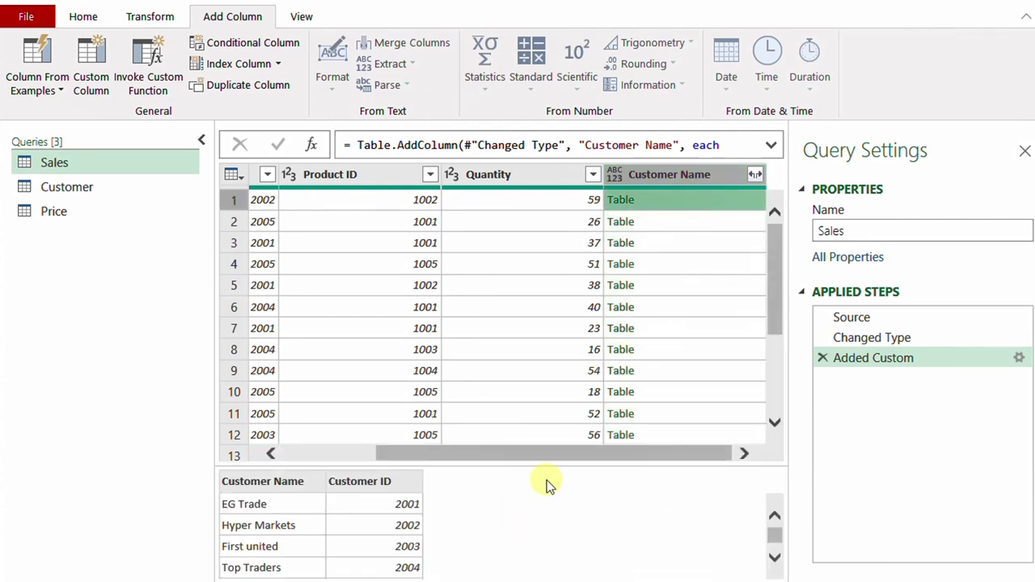
{"action": "left_click_drag", "start_coordinate": [457, 467], "coordinate": [460, 427]}
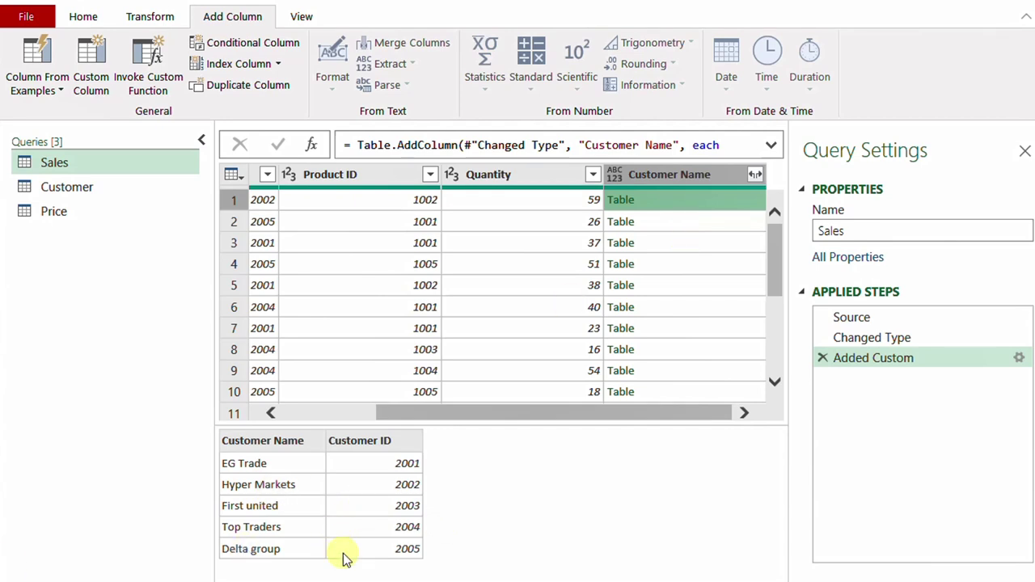
{"action": "scroll", "coordinate": [316, 176], "scroll_direction": "left", "scroll_amount": 2}
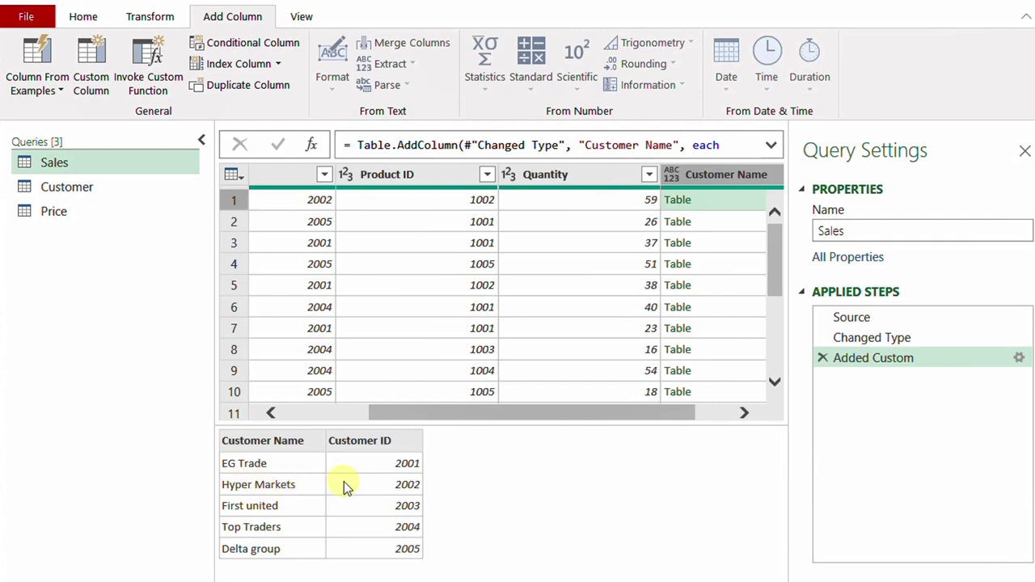
Edit the Added Custom step so the Customer Name formula reads = Customer{1}
{"action": "left_click", "coordinate": [1018, 358]}
{"action": "double_click", "coordinate": [354, 240]}
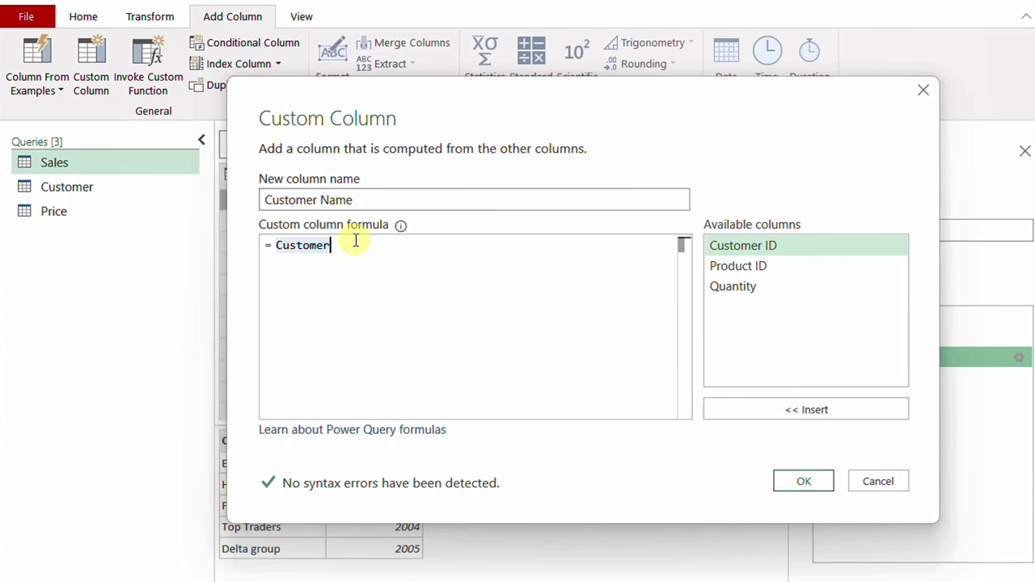
{"action": "type", "text": "{"}
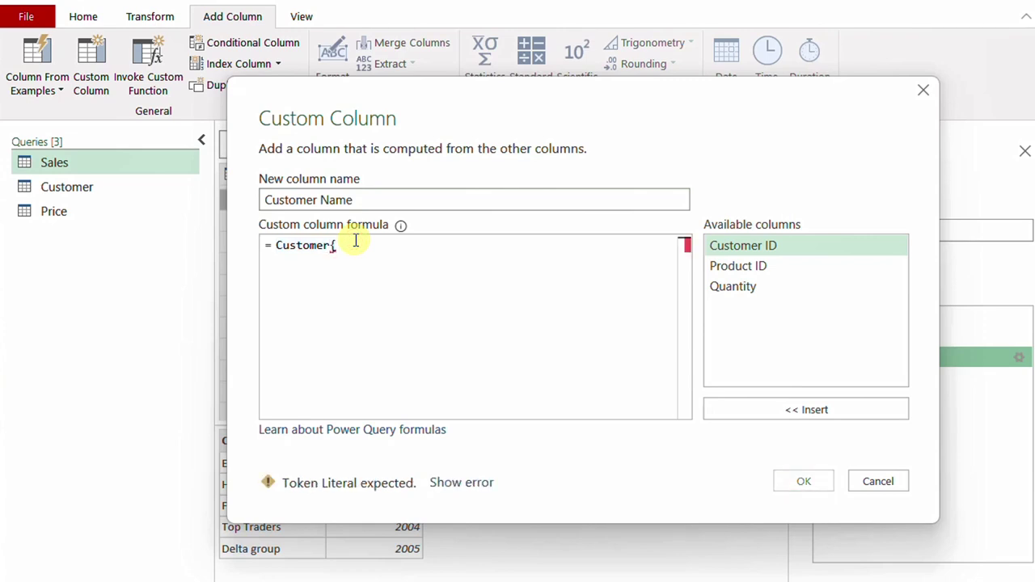
{"action": "type", "text": "1}"}
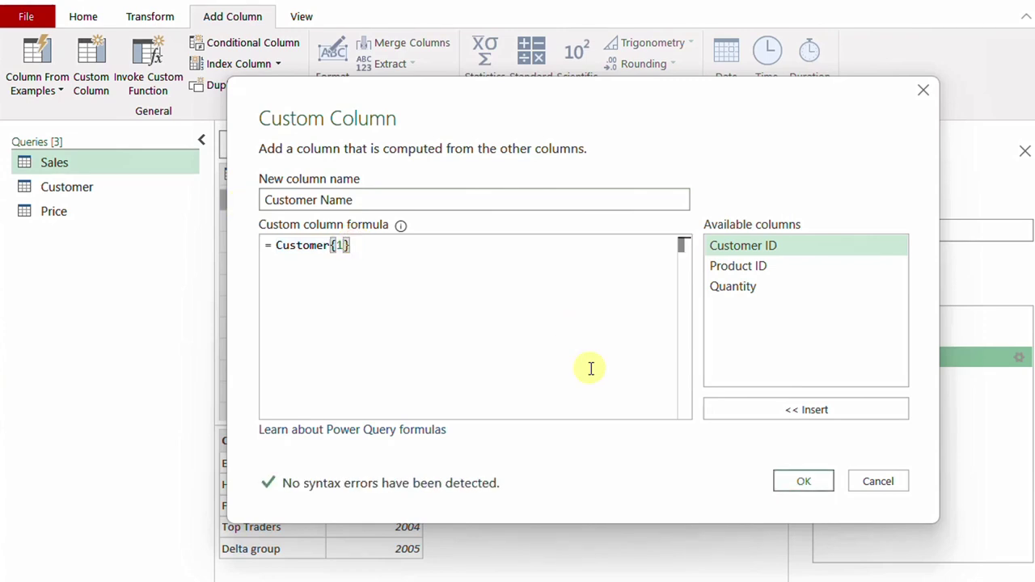
{"action": "left_click", "coordinate": [801, 481]}
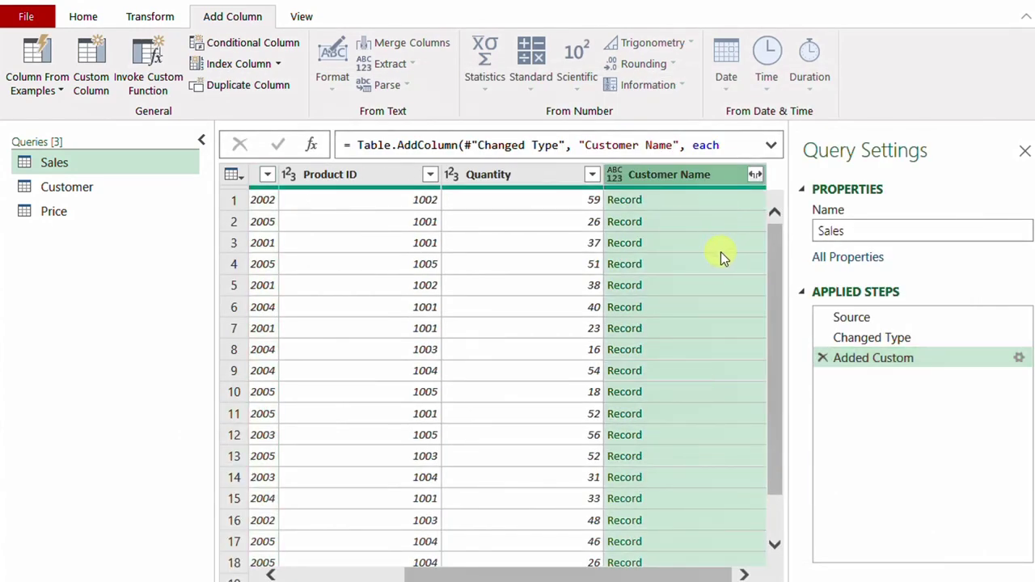
Inspect the records in the first five rows of the Customer Name column and return to the first one
{"action": "left_click", "coordinate": [716, 201]}
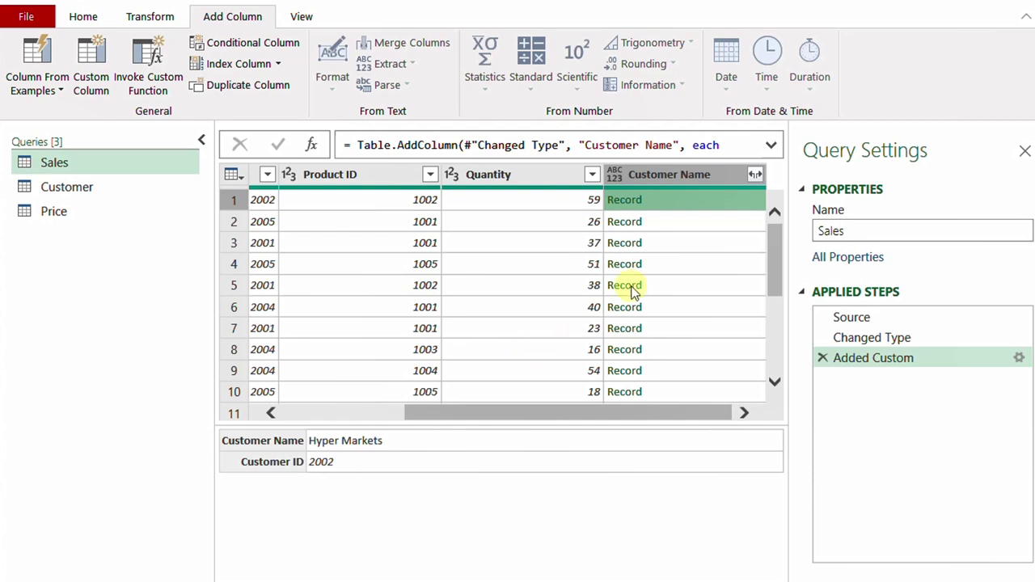
{"action": "left_click", "coordinate": [702, 222]}
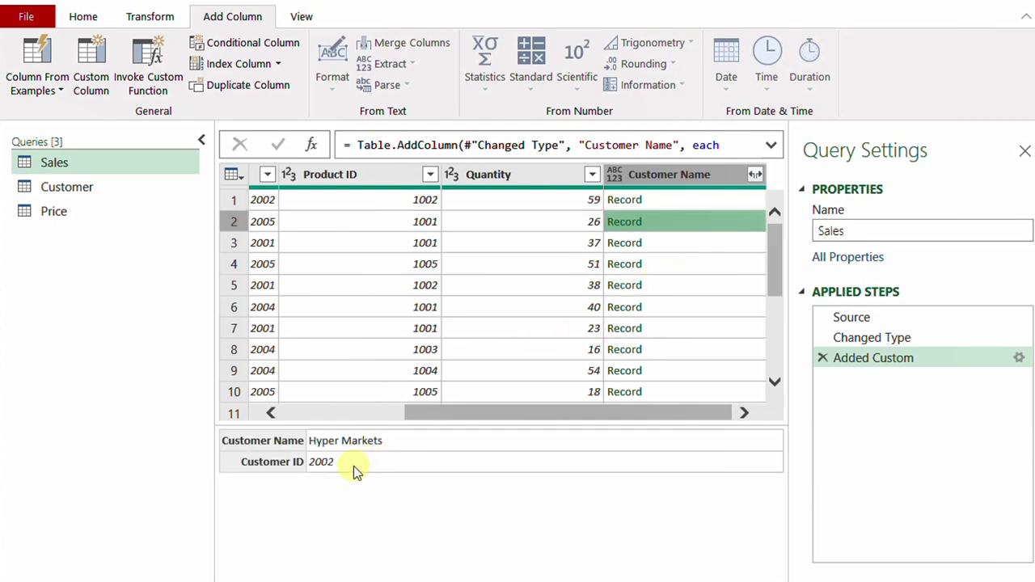
{"action": "left_click", "coordinate": [693, 247]}
{"action": "left_click", "coordinate": [695, 262]}
{"action": "left_click", "coordinate": [699, 287]}
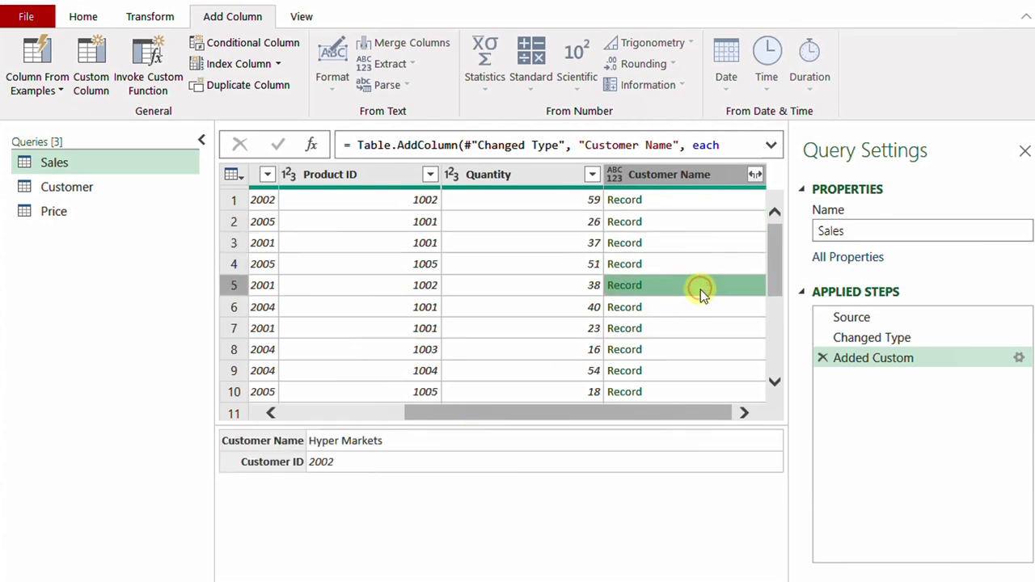
{"action": "left_click", "coordinate": [709, 206]}
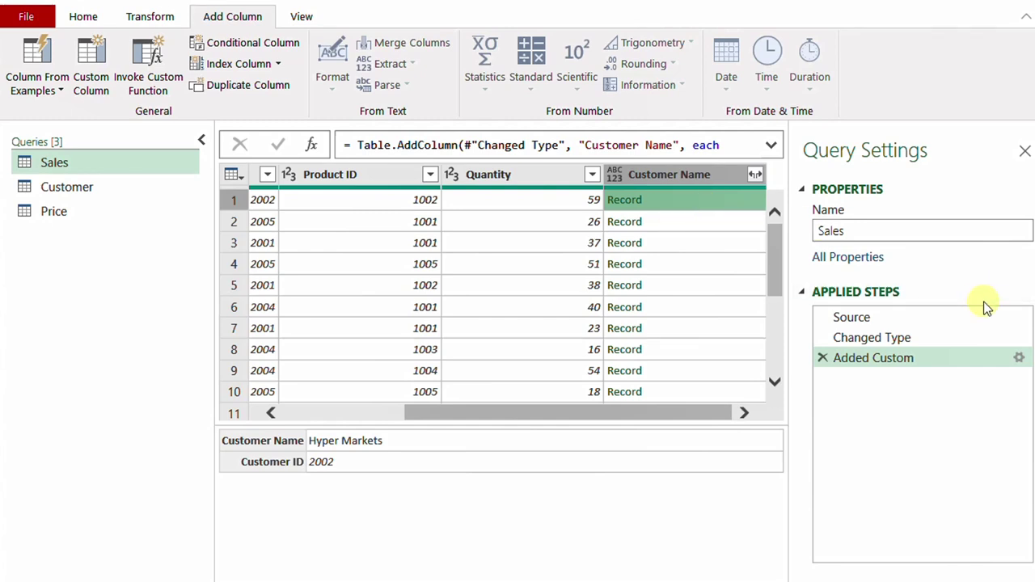
In the Customer Name formula, replace the row index 1 with a List.PositionOf function that takes Customer[Customer ID] as its list
{"action": "left_click", "coordinate": [1018, 358]}
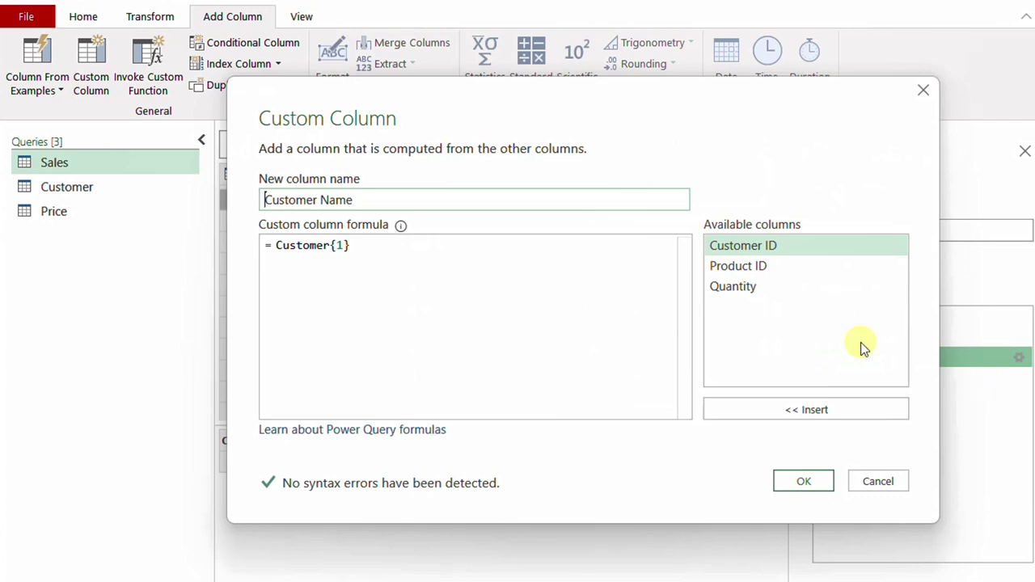
{"action": "double_click", "coordinate": [340, 246]}
{"action": "key", "text": "BackSpace"}
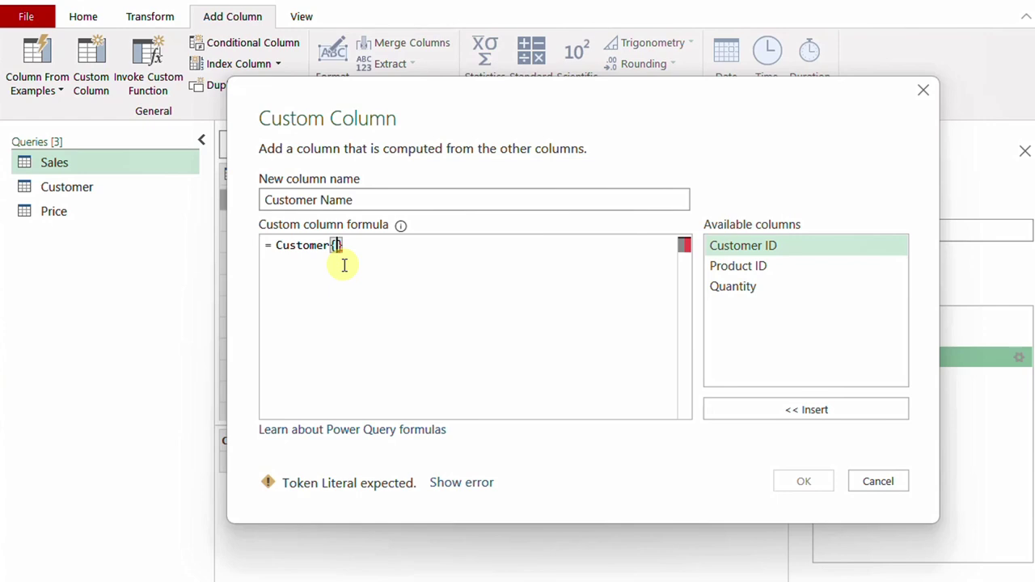
{"action": "type", "text": "List"}
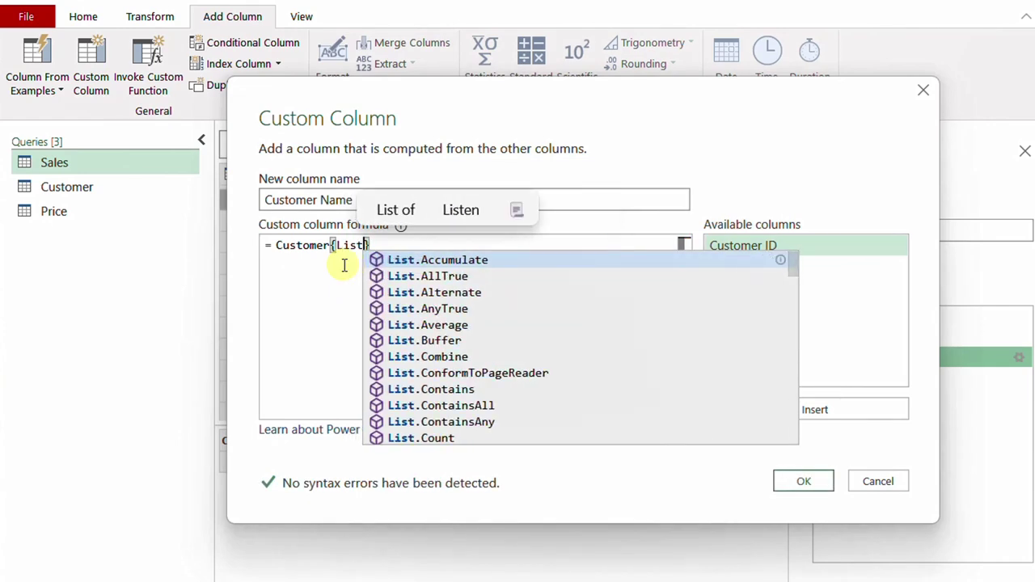
{"action": "type", "text": ".PositionOf("}
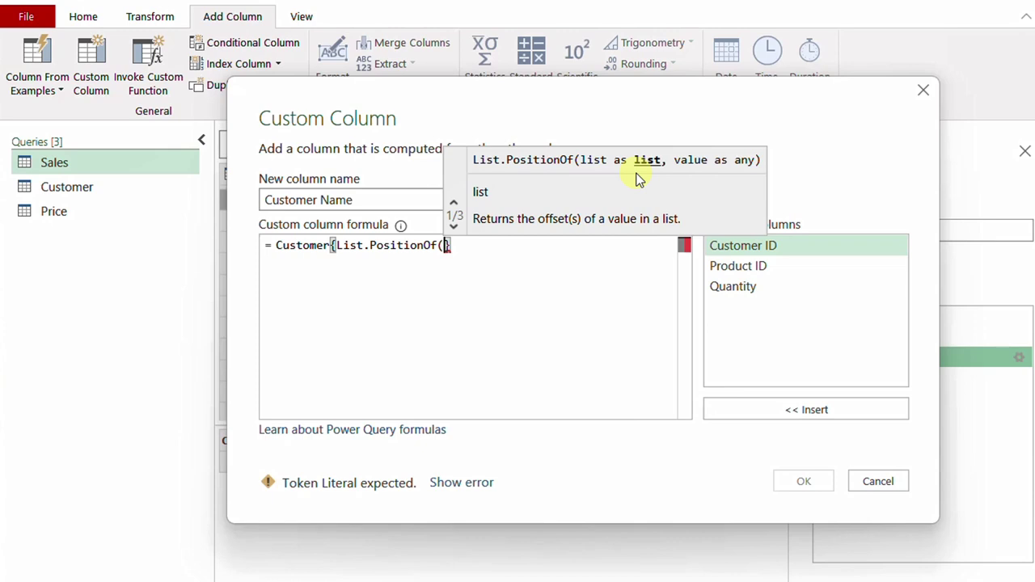
{"action": "type", "text": "Customer"}
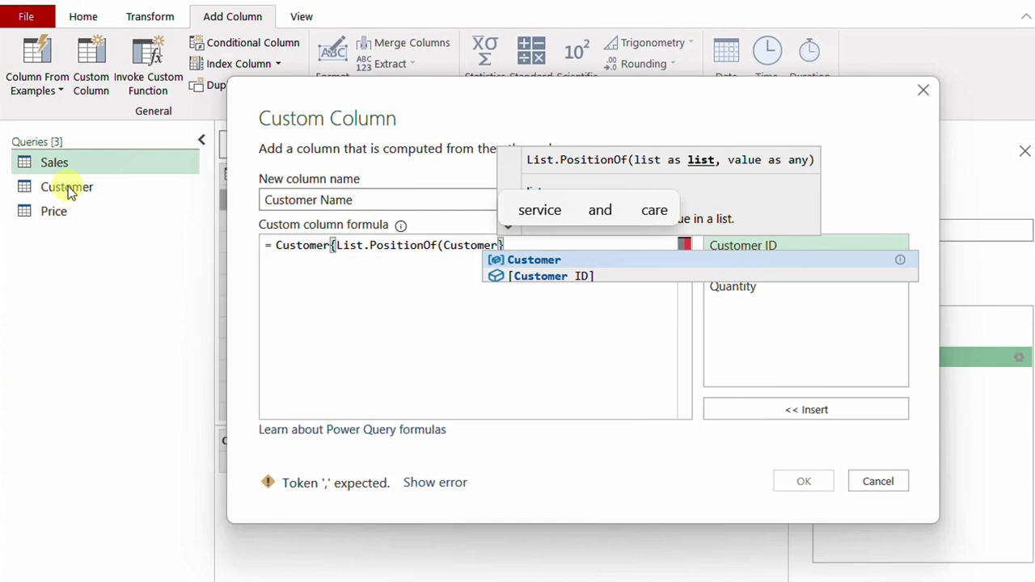
{"action": "type", "text": "["}
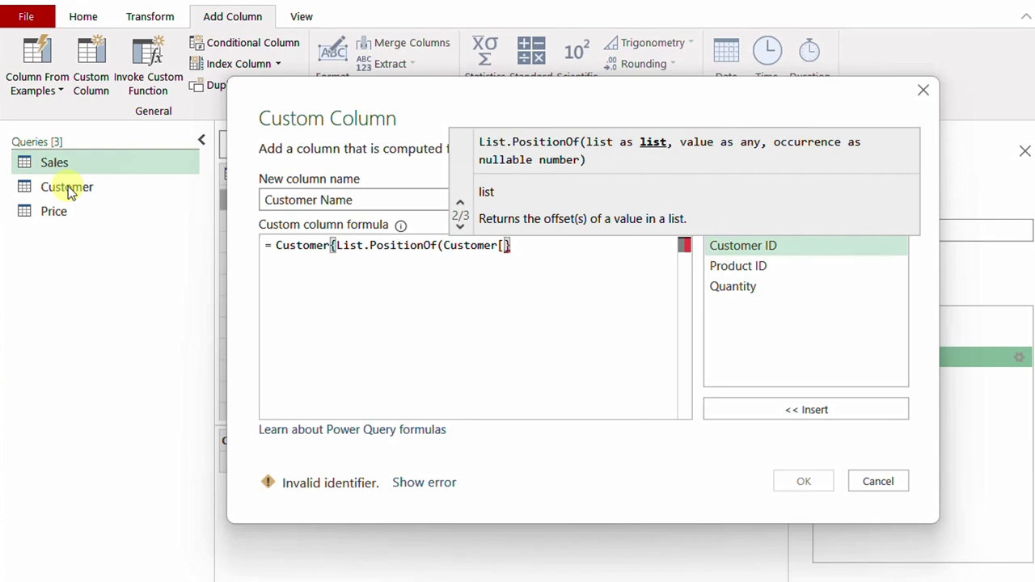
{"action": "type", "text": "Cuso"}
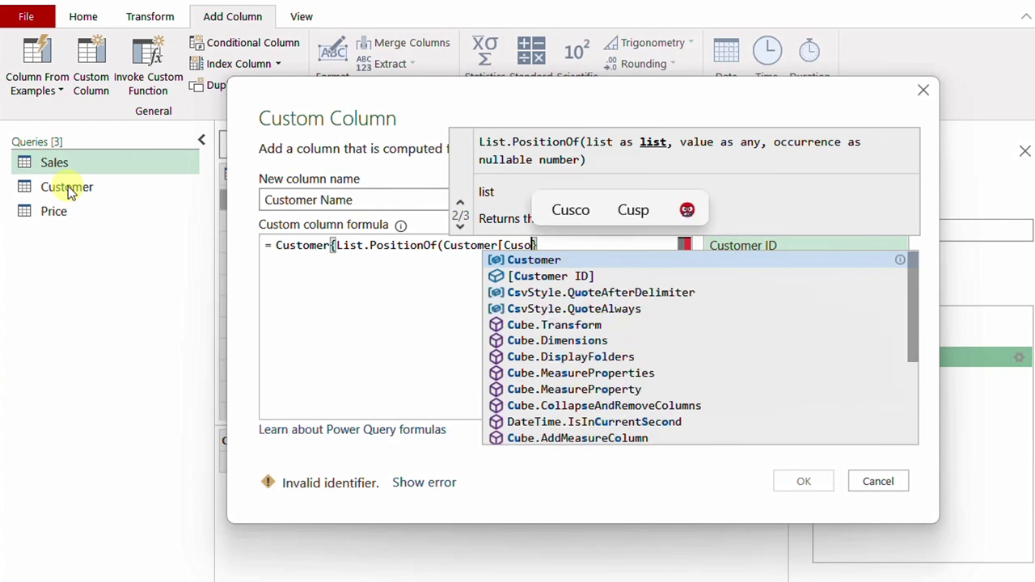
{"action": "key", "text": "Tab"}
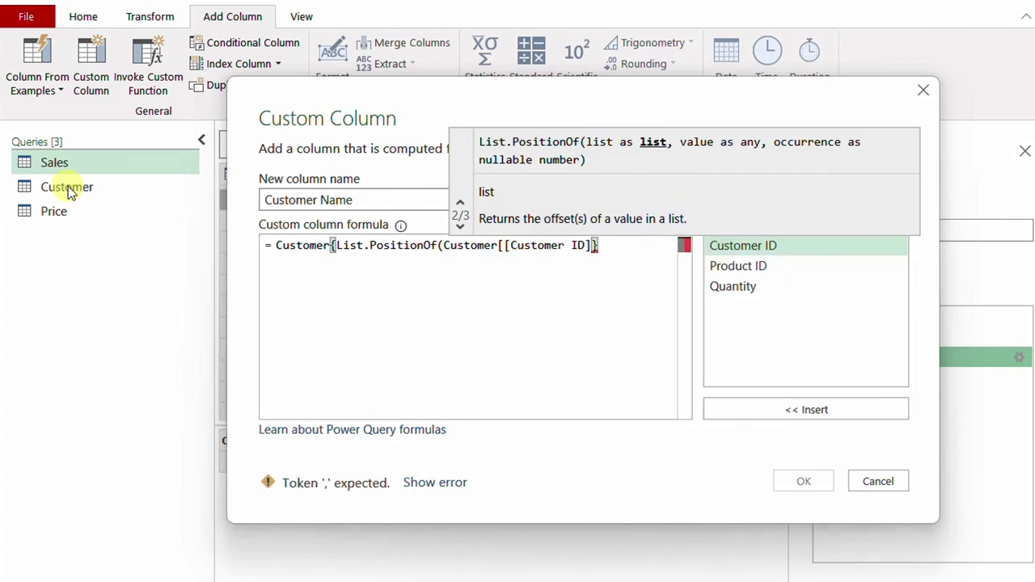
{"action": "type", "text": ","}
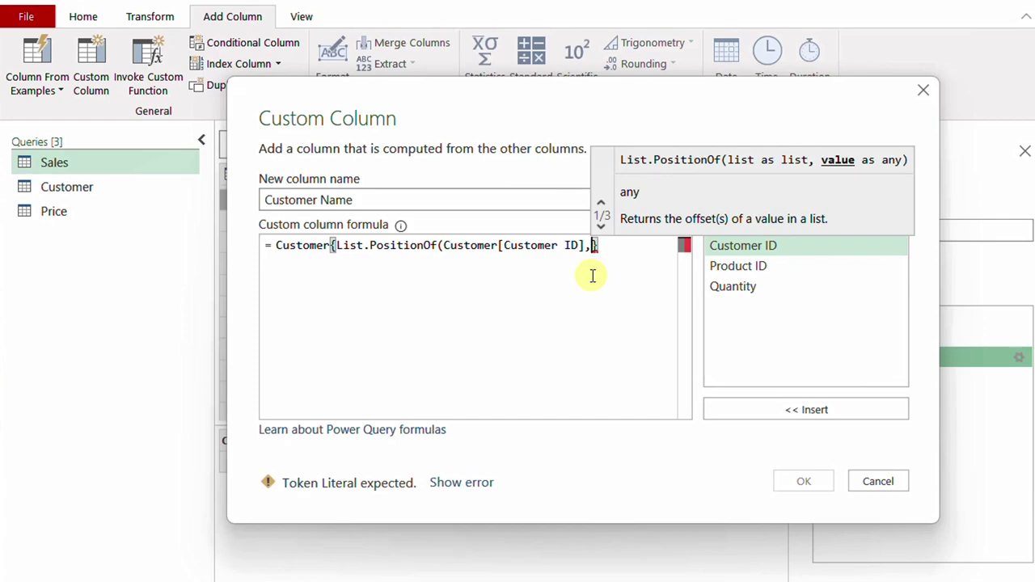
Complete List.PositionOf with the Sales [Customer ID] column as the value to find and apply the custom column formula
{"action": "left_click_drag", "start_coordinate": [555, 99], "coordinate": [777, 244]}
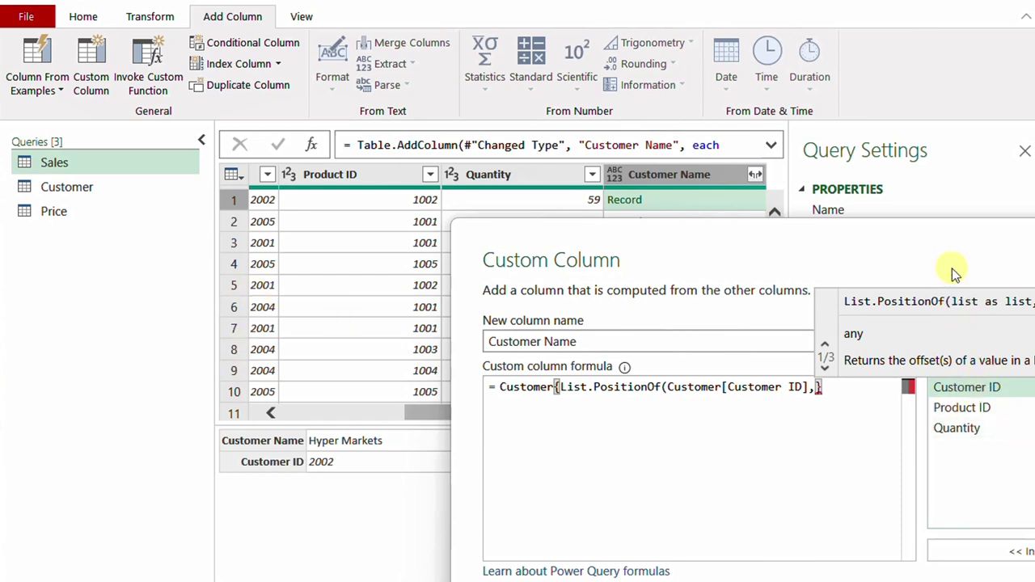
{"action": "left_click", "coordinate": [965, 387]}
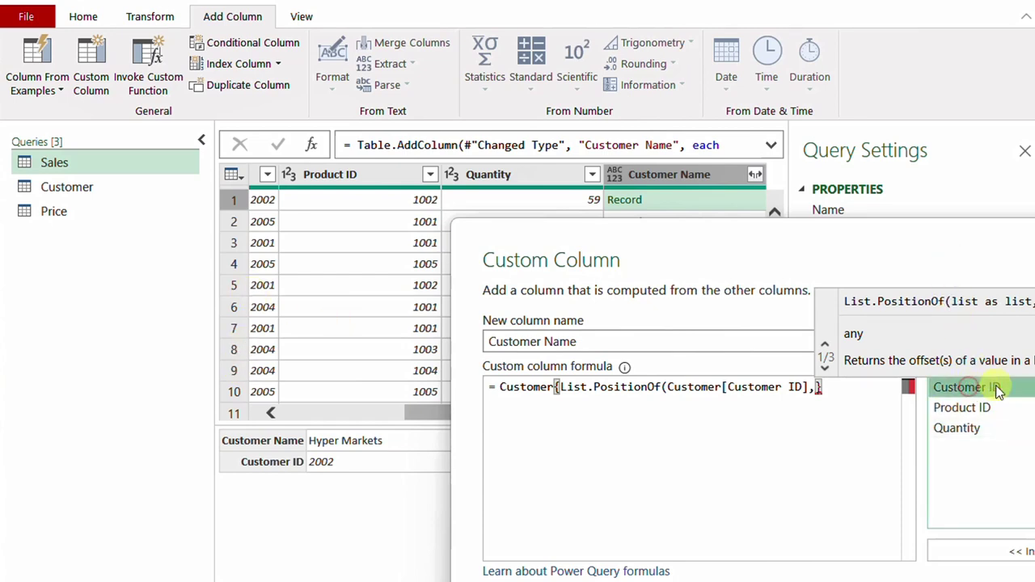
{"action": "double_click", "coordinate": [997, 389]}
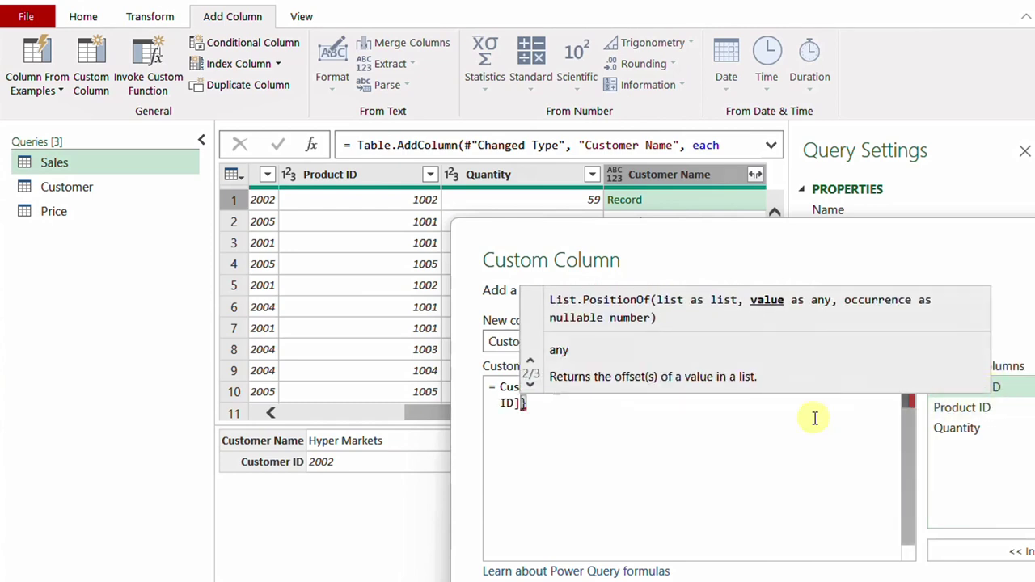
{"action": "type", "text": ")"}
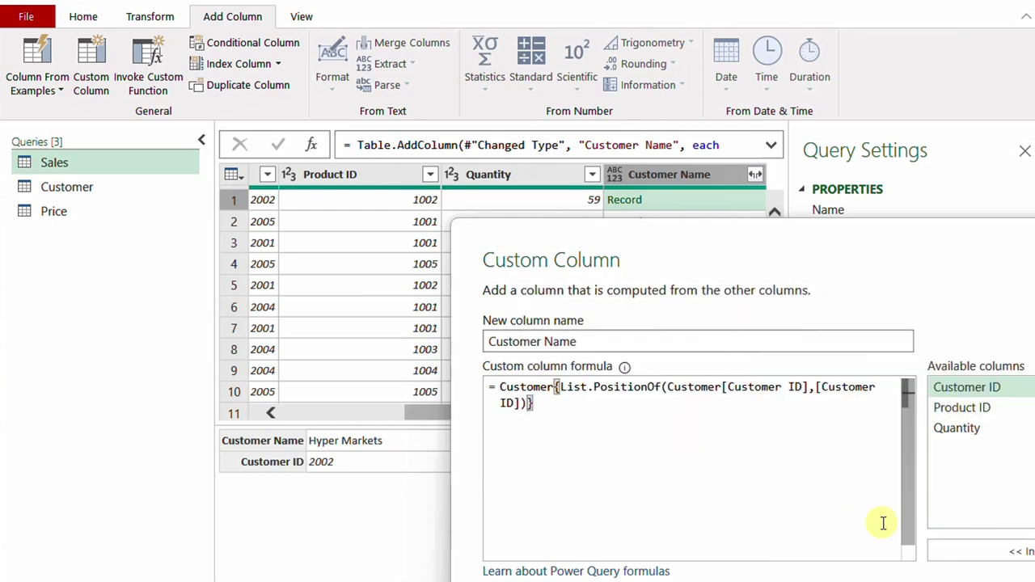
{"action": "key", "text": "Return"}
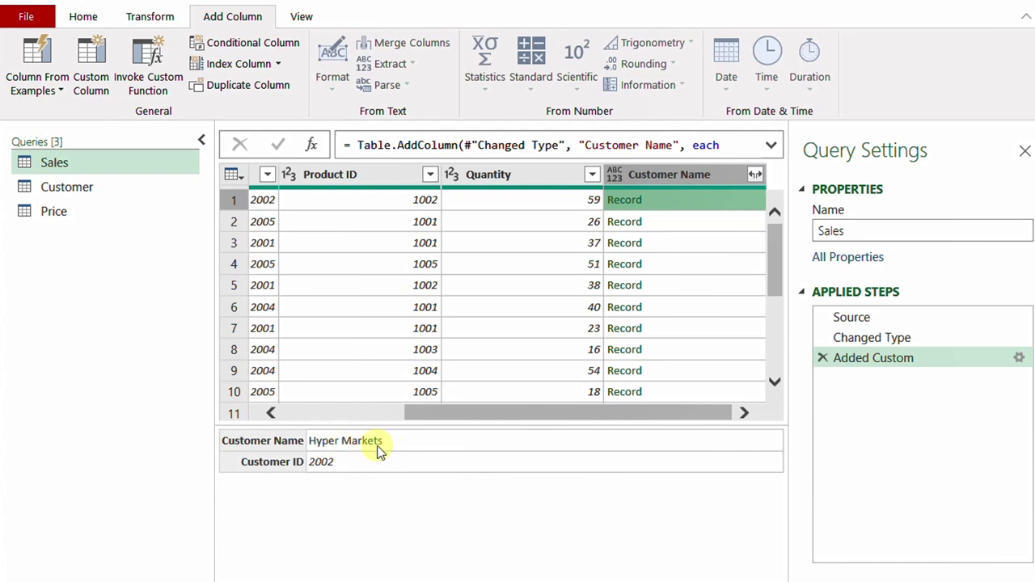
Compare the Customer Name records in rows 2 to 5 with the Customer IDs of those Sales rows
{"action": "left_click", "coordinate": [700, 221]}
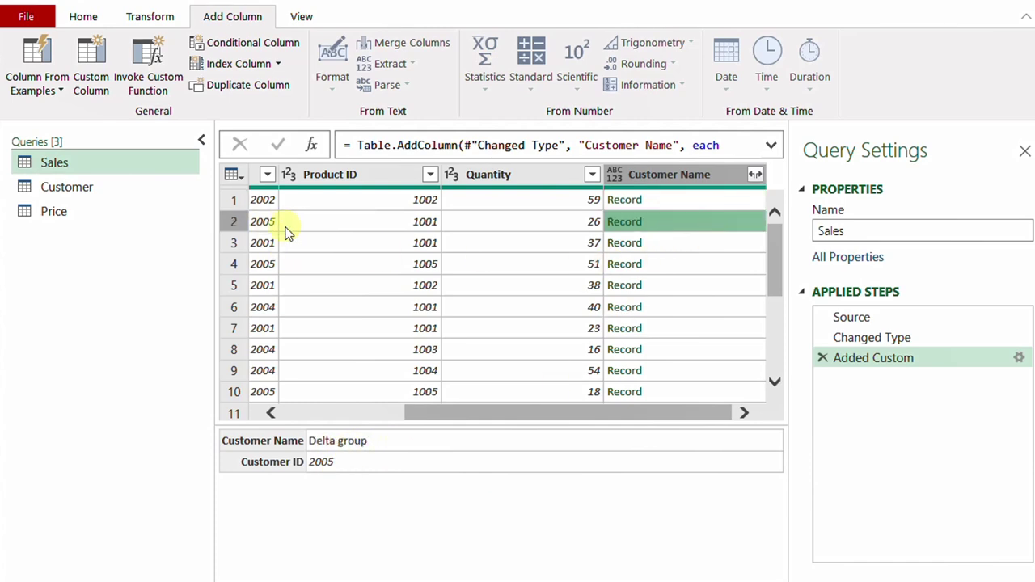
{"action": "left_click_drag", "start_coordinate": [280, 175], "coordinate": [322, 174]}
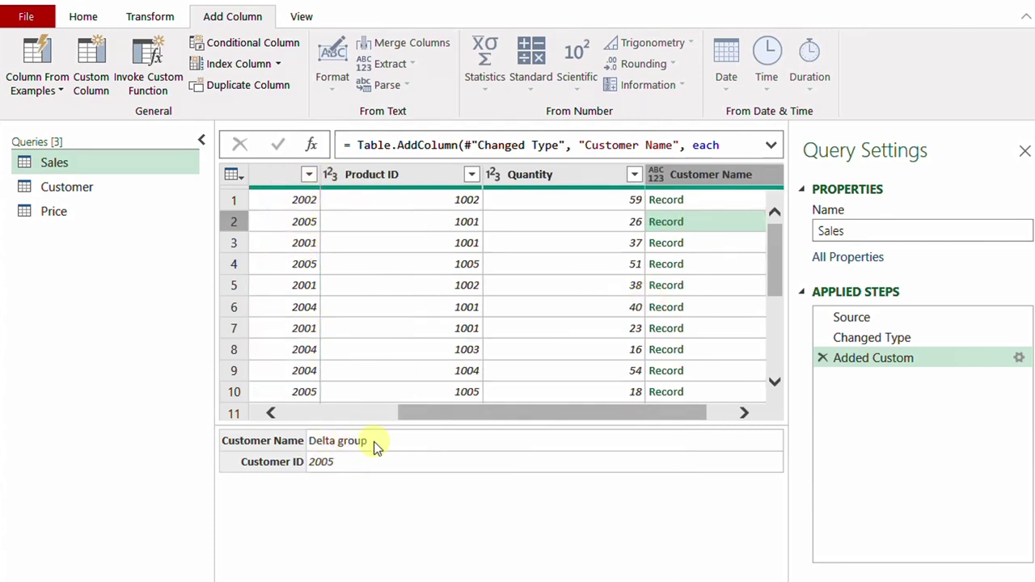
{"action": "left_click", "coordinate": [714, 251]}
{"action": "left_click", "coordinate": [698, 266]}
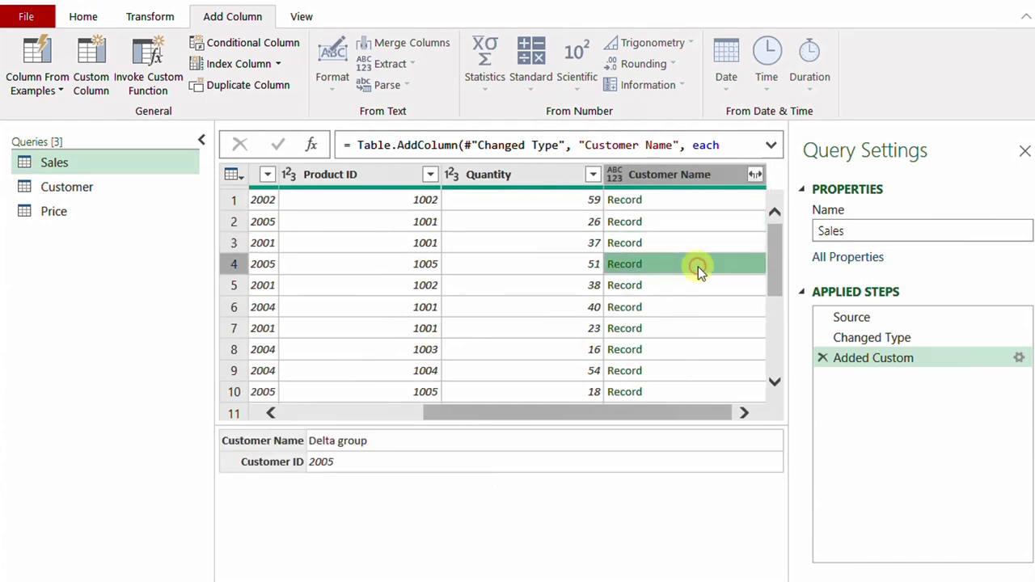
{"action": "left_click", "coordinate": [700, 285]}
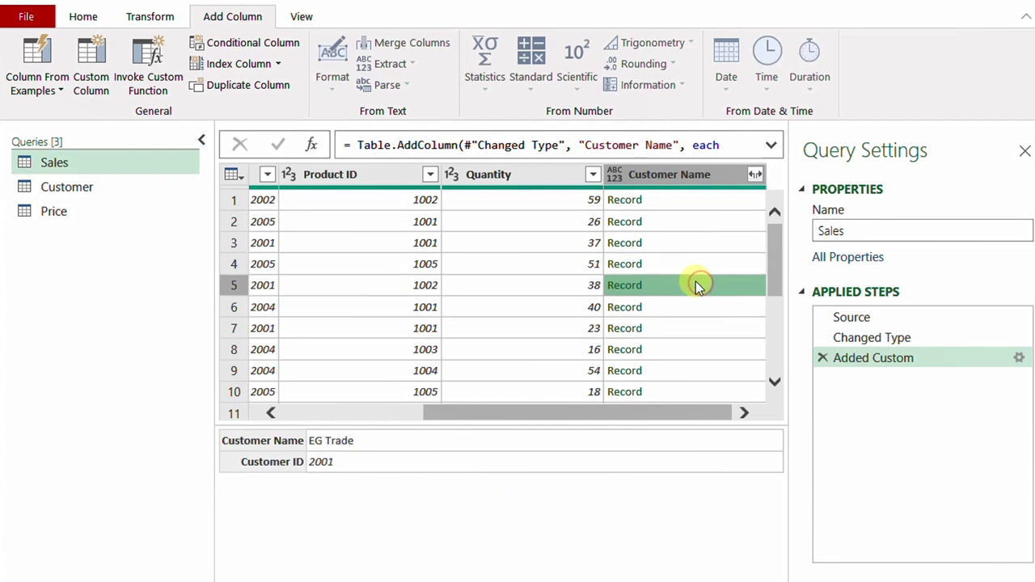
Extend the Customer Name formula with [Customer Name] after the row lookup, apply it, and check the values in the column
{"action": "left_click", "coordinate": [1019, 357]}
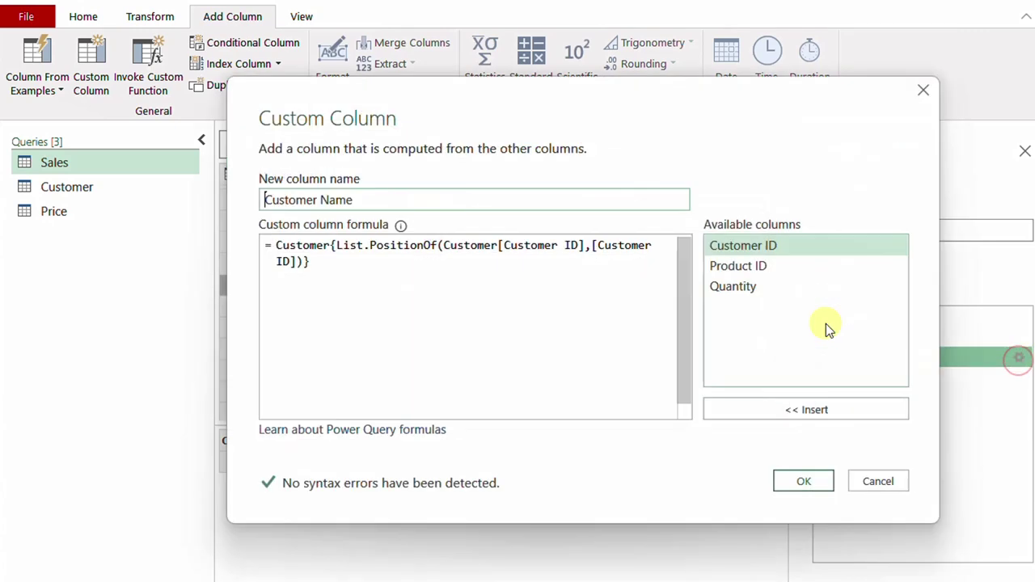
{"action": "left_click", "coordinate": [414, 262]}
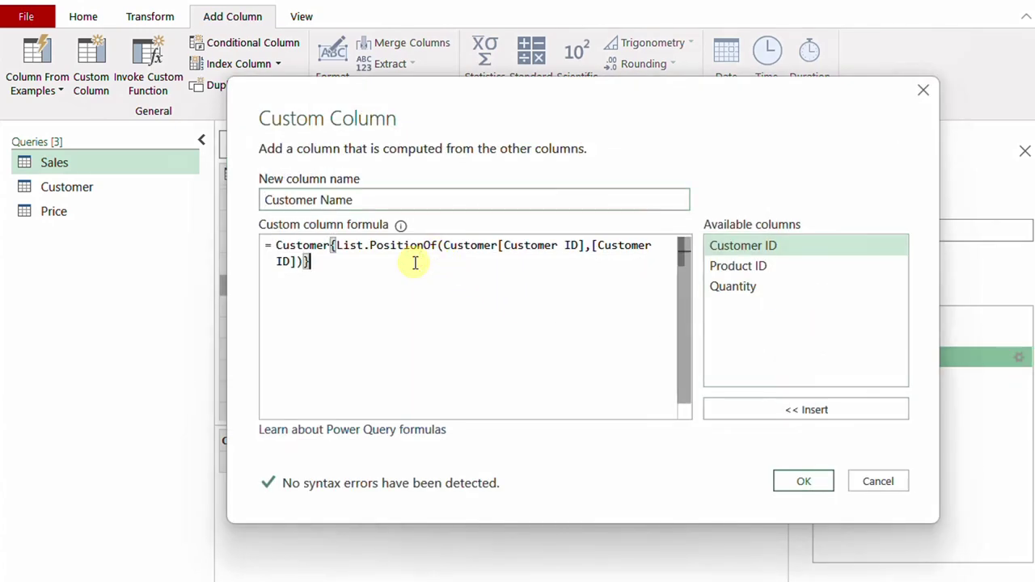
{"action": "type", "text": "["}
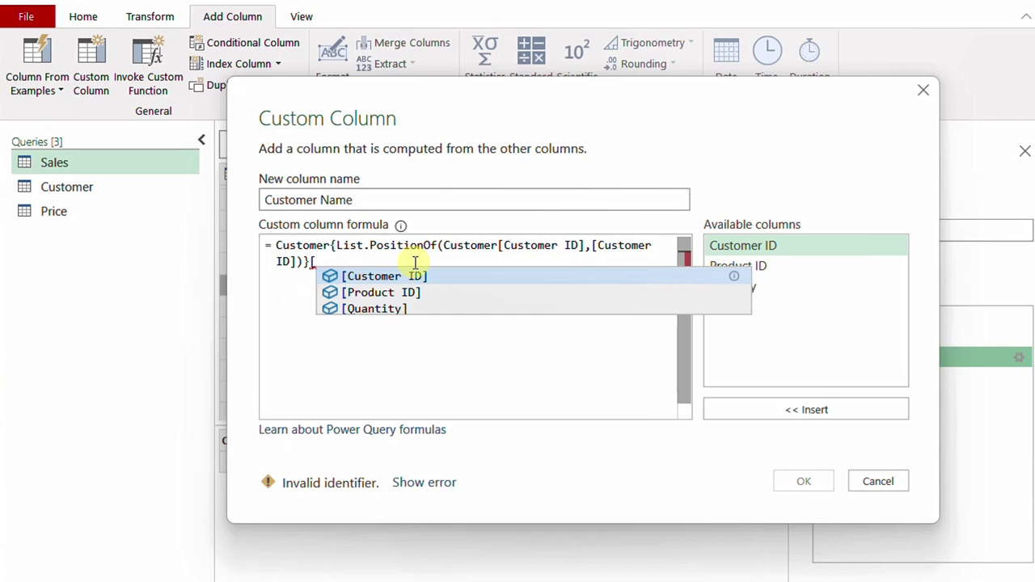
{"action": "type", "text": "Customer N"}
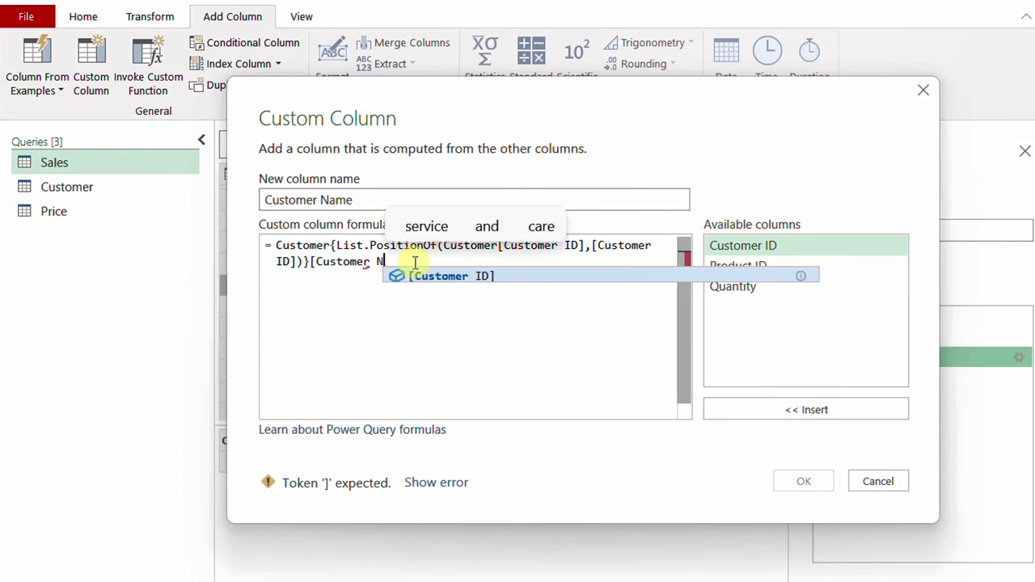
{"action": "type", "text": "ame]"}
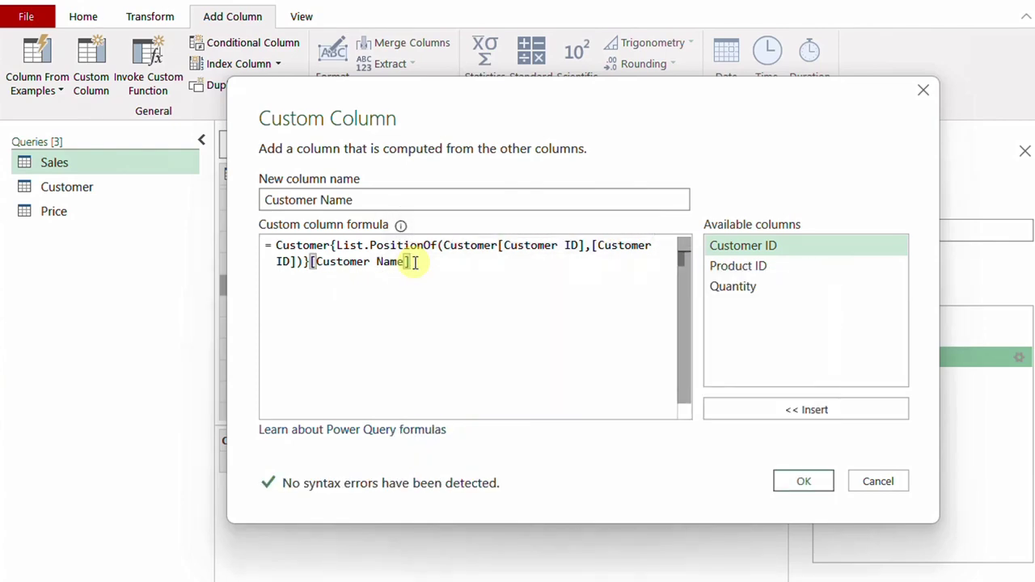
{"action": "left_click", "coordinate": [803, 481]}
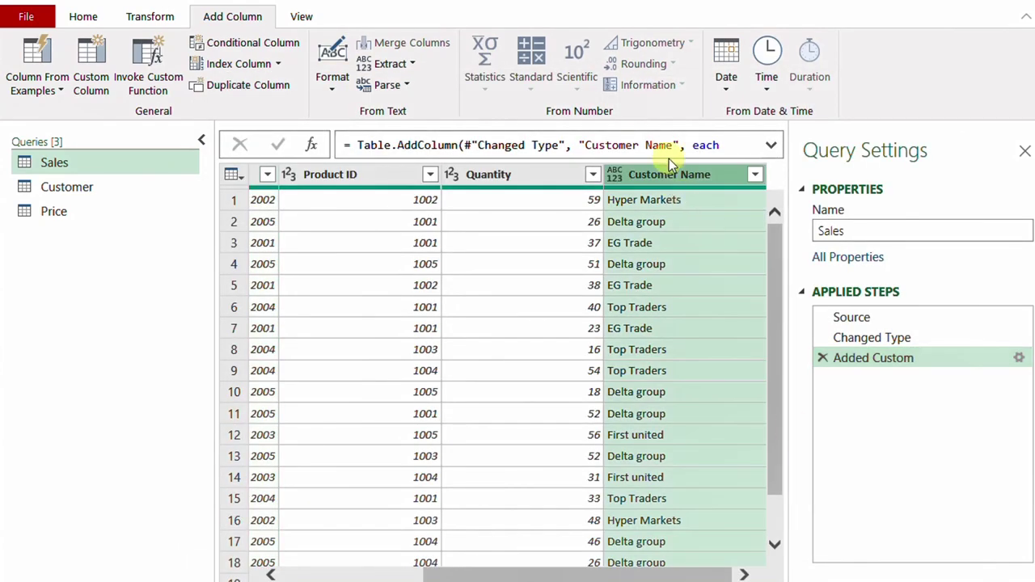
{"action": "left_click", "coordinate": [671, 392]}
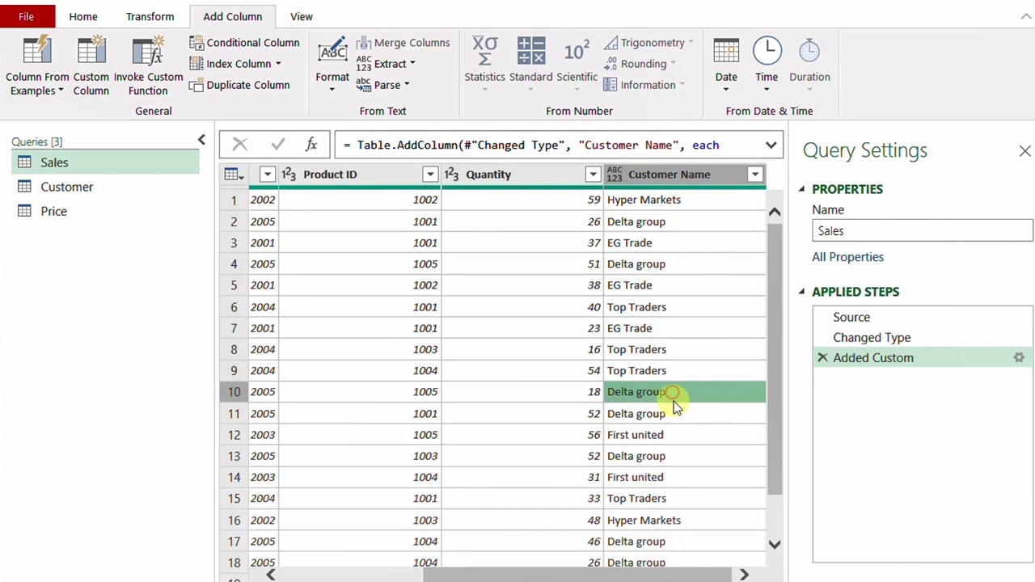
{"action": "left_click", "coordinate": [670, 206]}
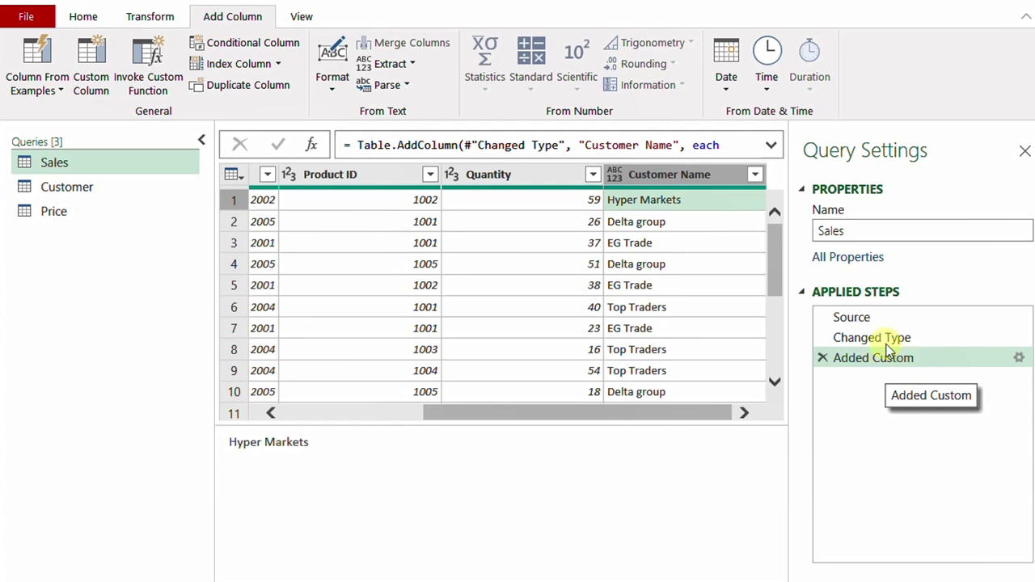
Add type text as the column type argument of the Table.AddColumn formula for Customer Name and commit it
{"action": "left_click", "coordinate": [771, 145]}
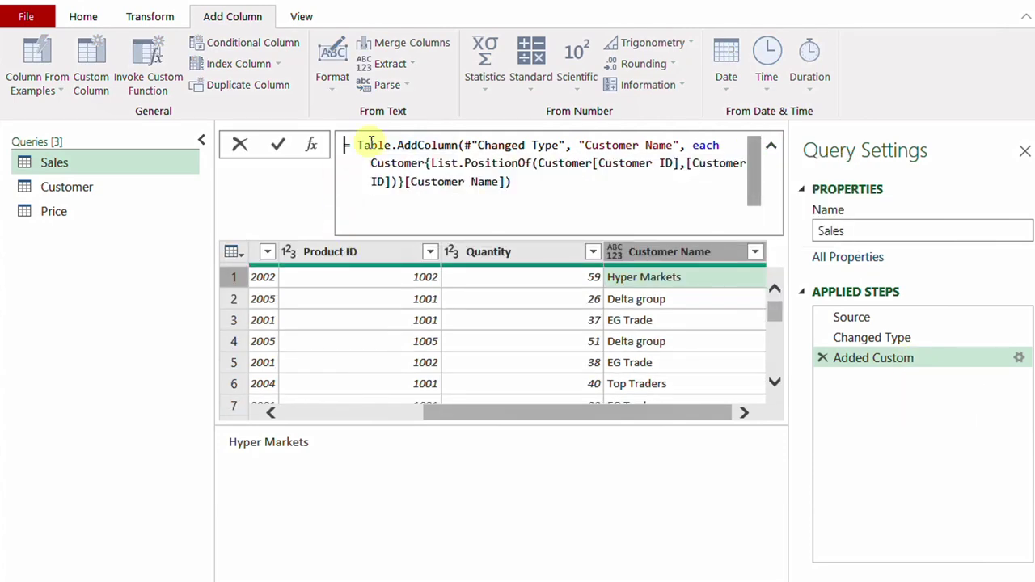
{"action": "mouse_move", "coordinate": [441, 145]}
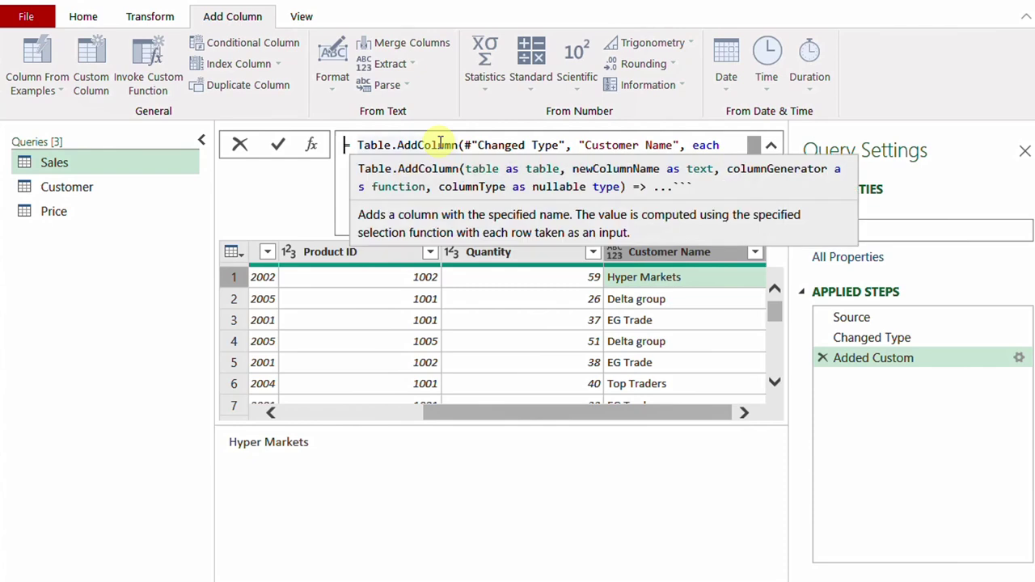
{"action": "left_click", "coordinate": [489, 210]}
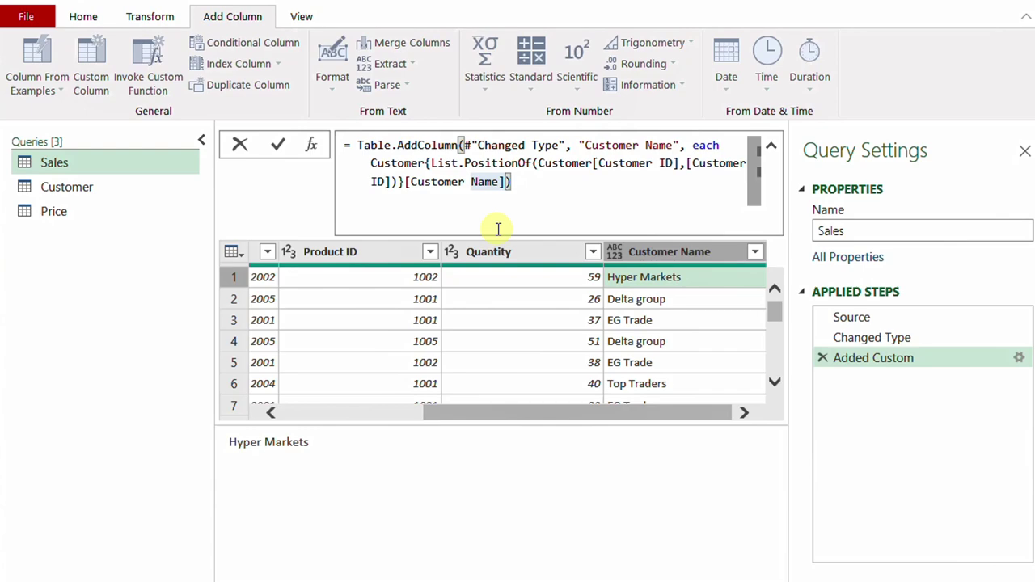
{"action": "type", "text": ","}
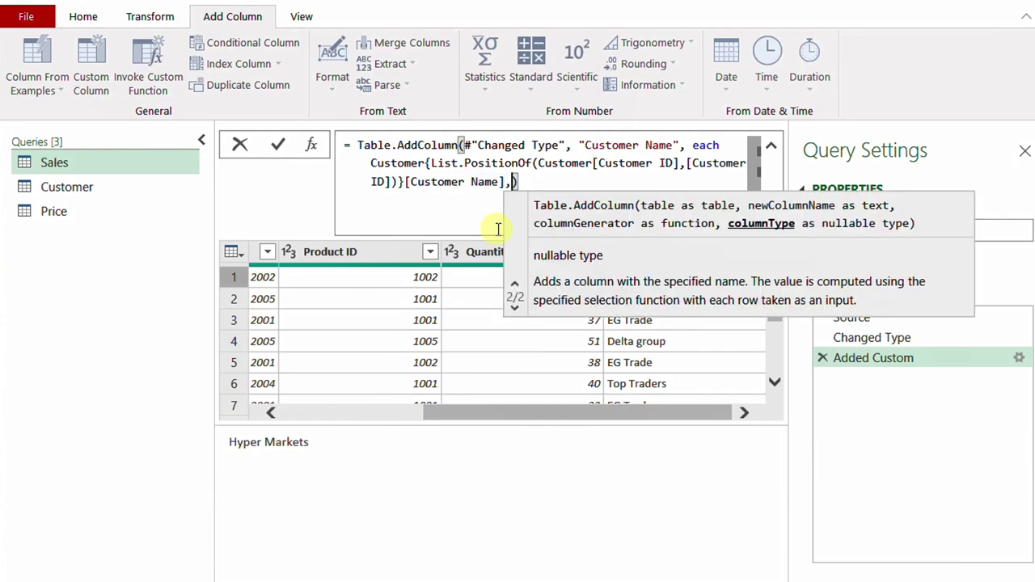
{"action": "type", "text": "type "}
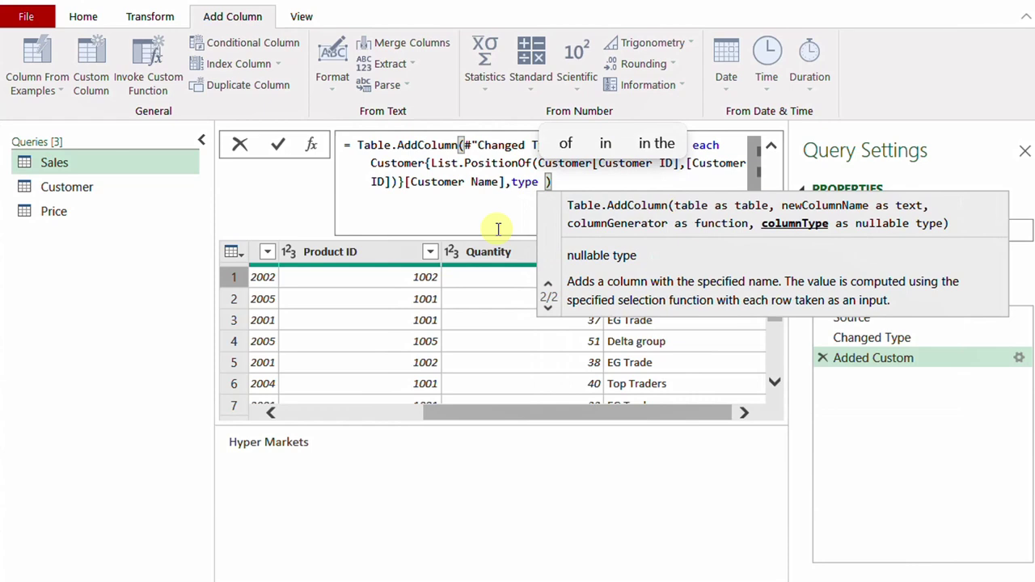
{"action": "type", "text": "text"}
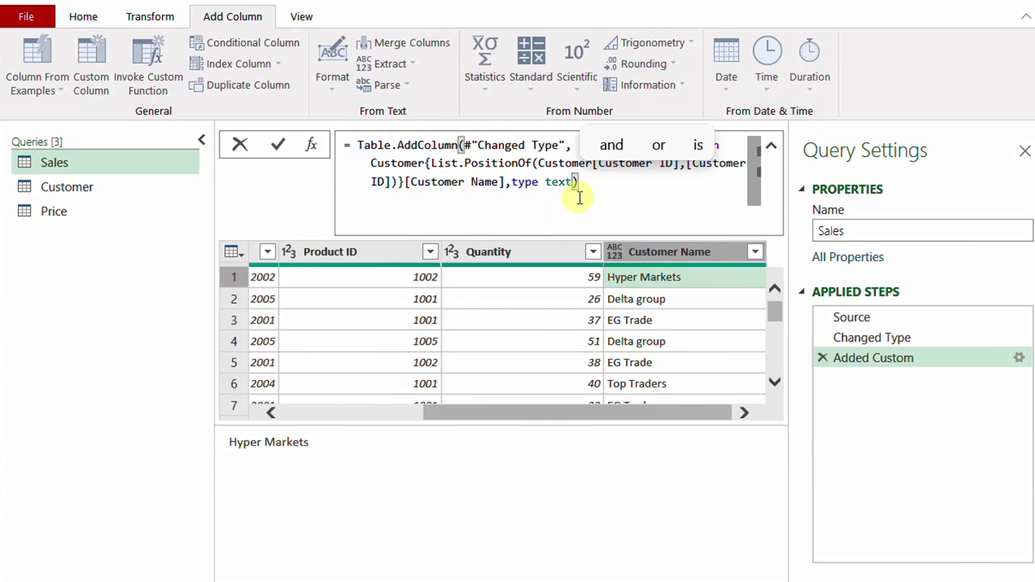
{"action": "left_click", "coordinate": [599, 184]}
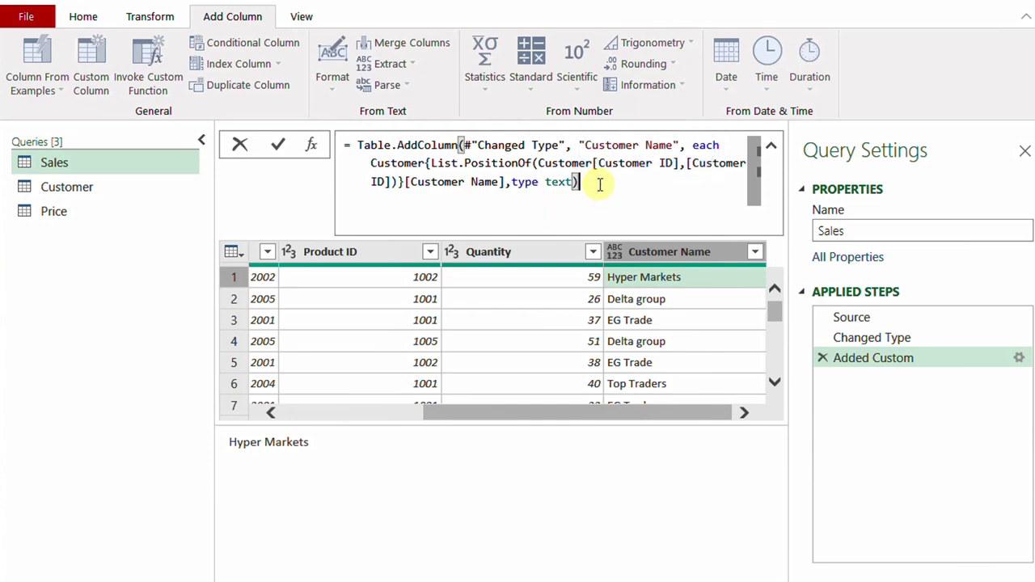
{"action": "left_click", "coordinate": [277, 144]}
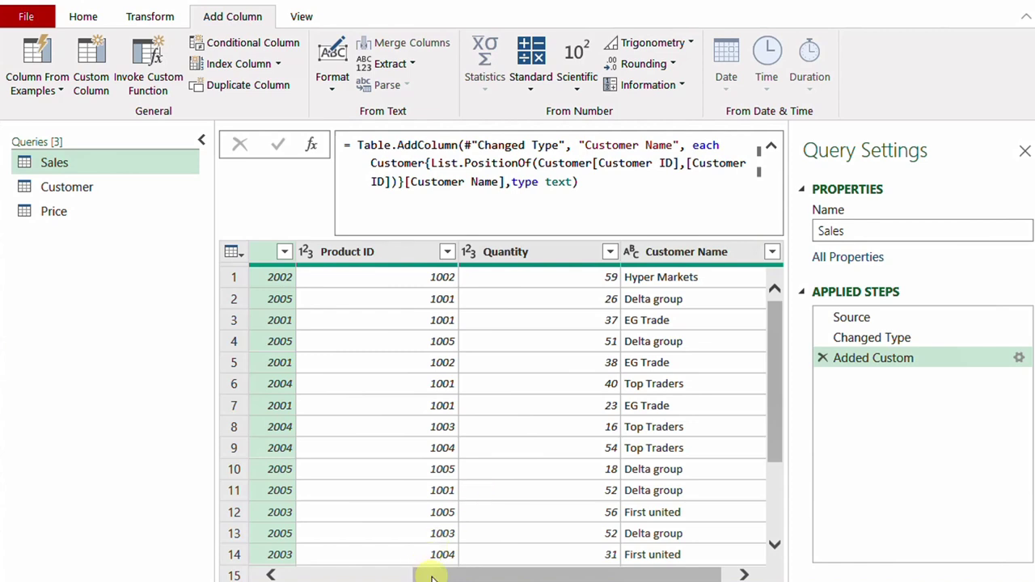
{"action": "left_click_drag", "start_coordinate": [423, 575], "coordinate": [555, 575]}
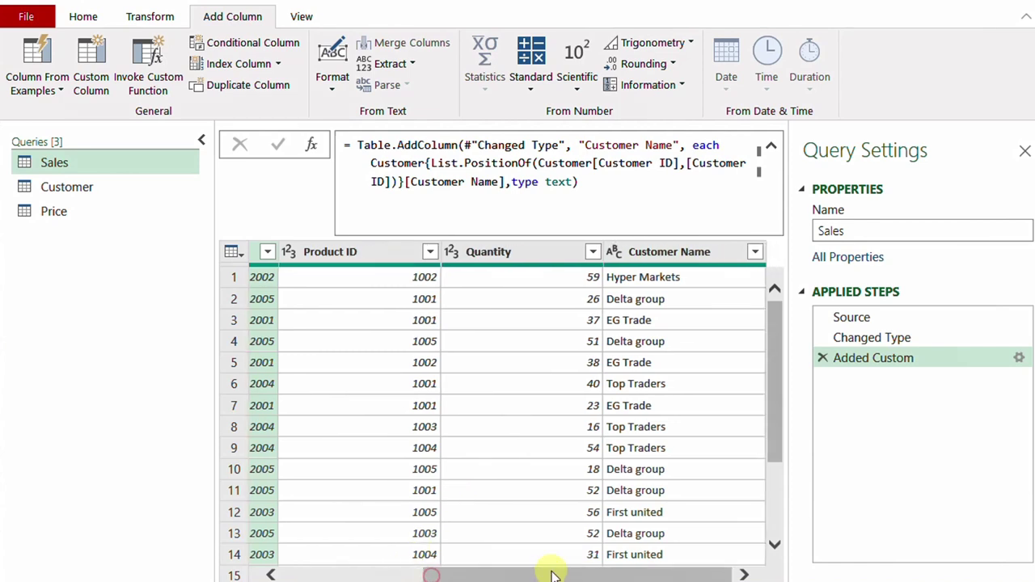
Rename the Added Custom step as LockupCustomerName
{"action": "right_click", "coordinate": [869, 361]}
{"action": "left_click", "coordinate": [927, 402]}
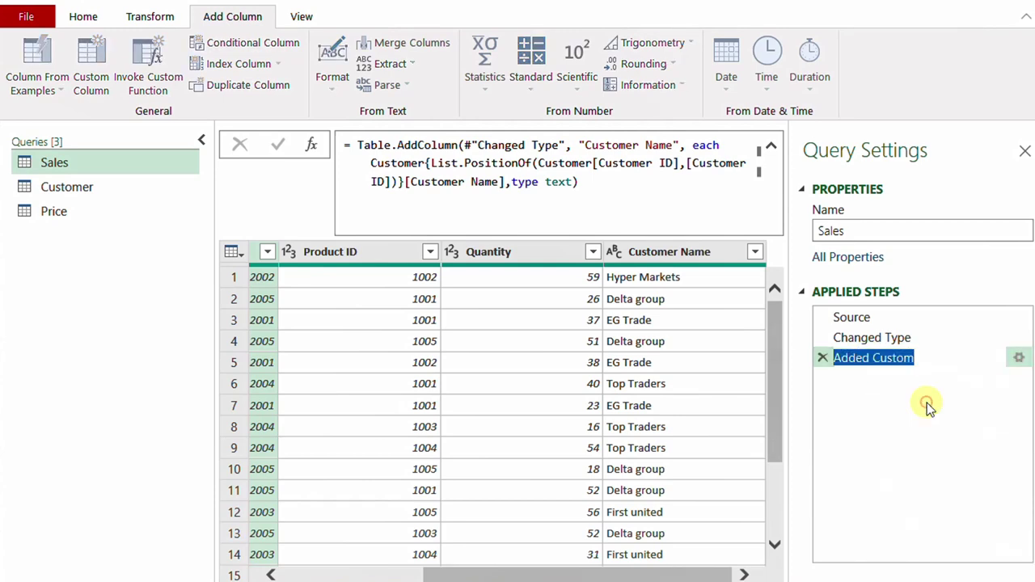
{"action": "type", "text": "Lokk"}
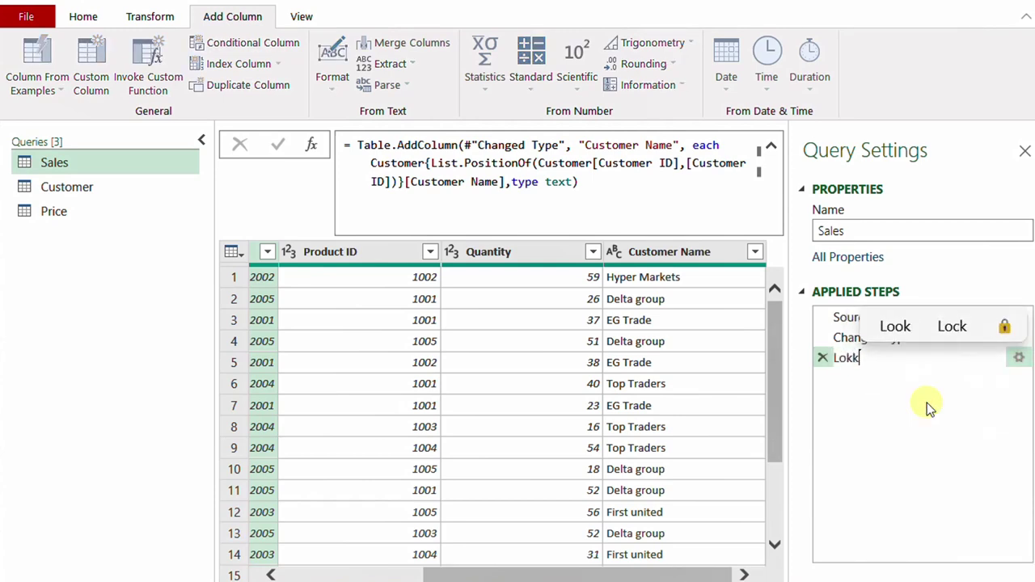
{"action": "key", "text": "BackSpace"}
{"action": "key", "text": "BackSpace"}
{"action": "type", "text": "ckupCustomerName"}
{"action": "key", "text": "Return"}
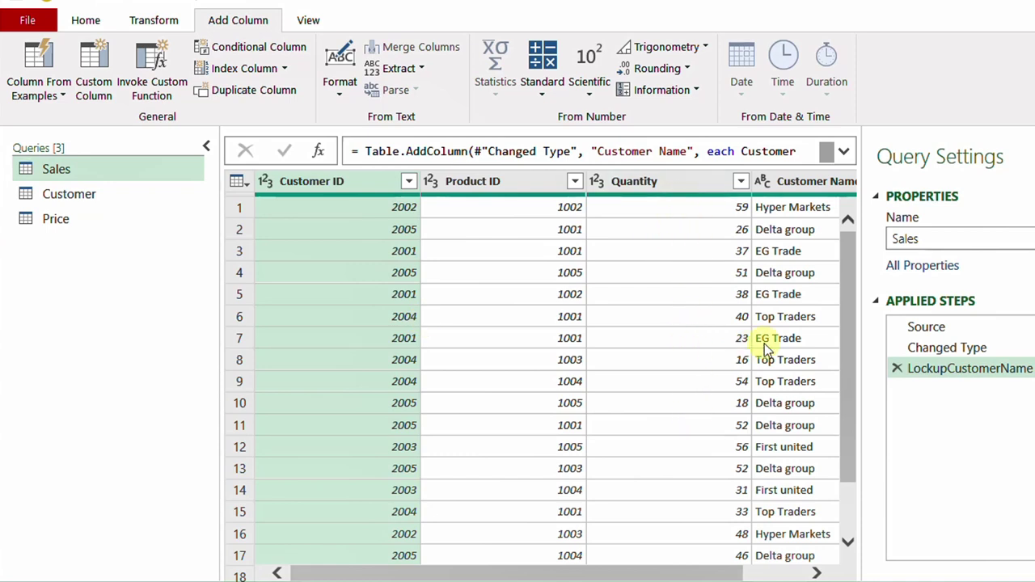
Examine the Product ID and Price columns of the Price query and return to the Sales query
{"action": "left_click", "coordinate": [52, 220]}
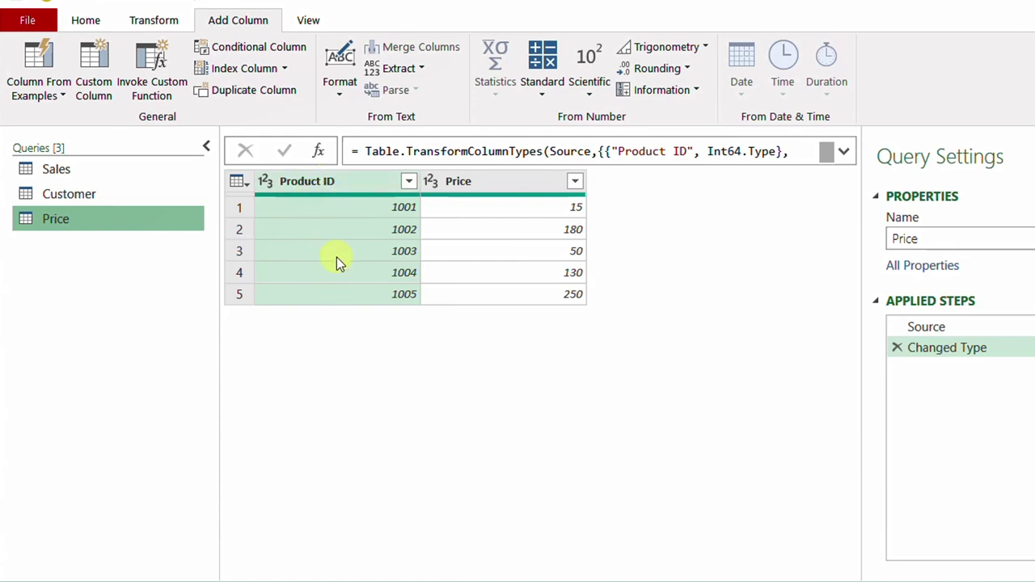
{"action": "left_click", "coordinate": [97, 175]}
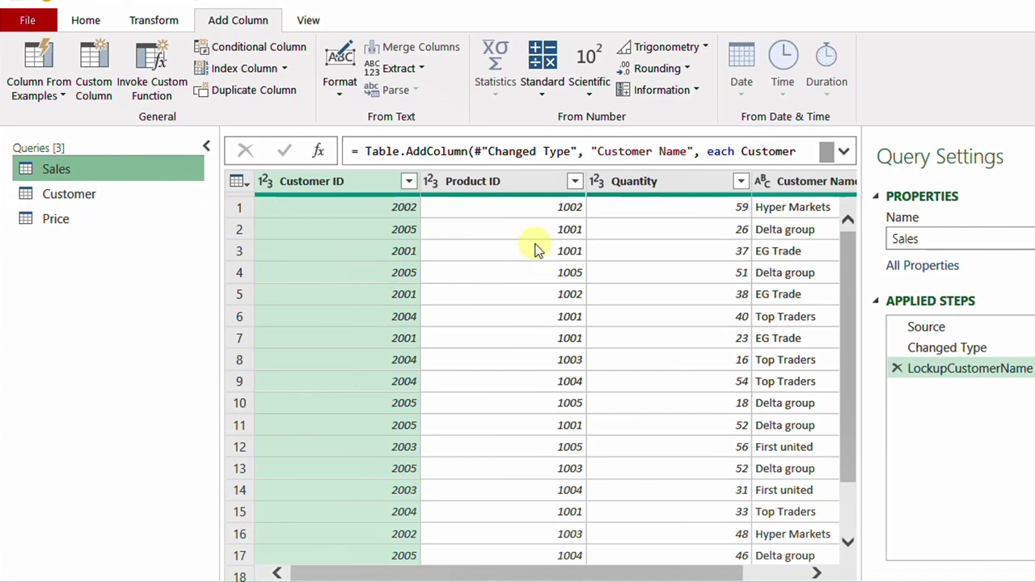
{"action": "left_click_drag", "start_coordinate": [630, 573], "coordinate": [746, 566]}
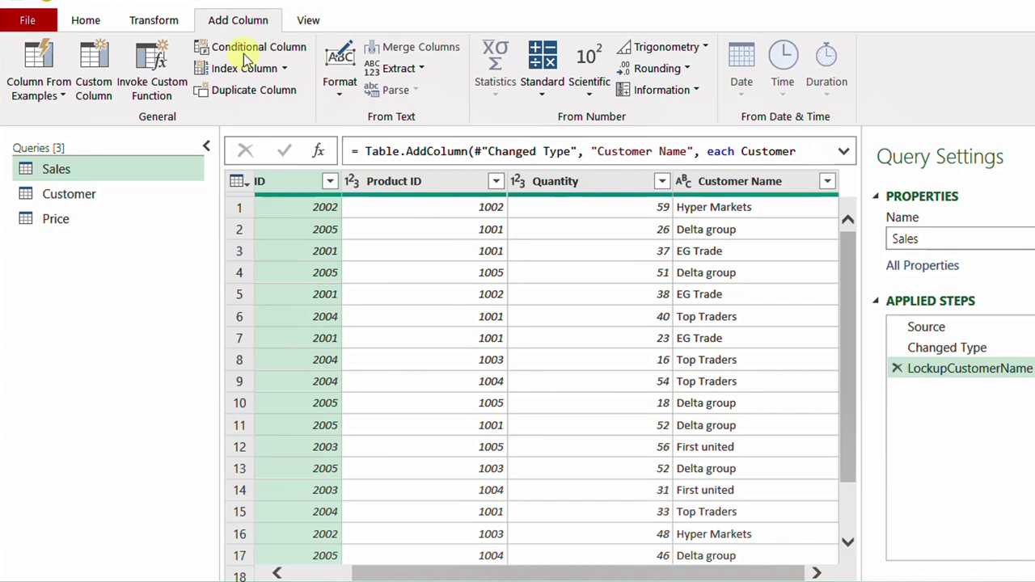
Add a custom column named Revenue to the Sales query with the formula = Price
{"action": "left_click", "coordinate": [95, 85]}
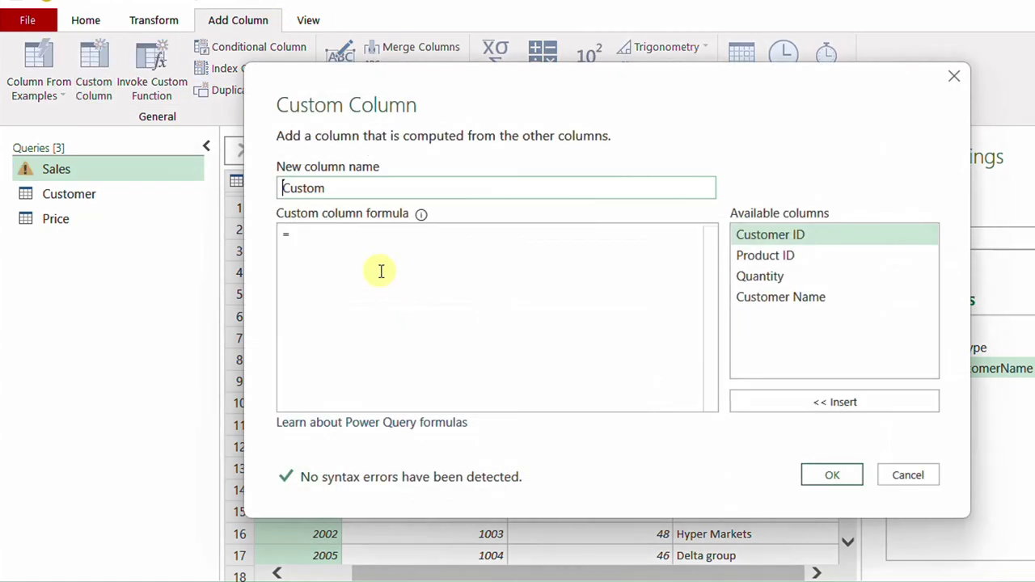
{"action": "double_click", "coordinate": [340, 192]}
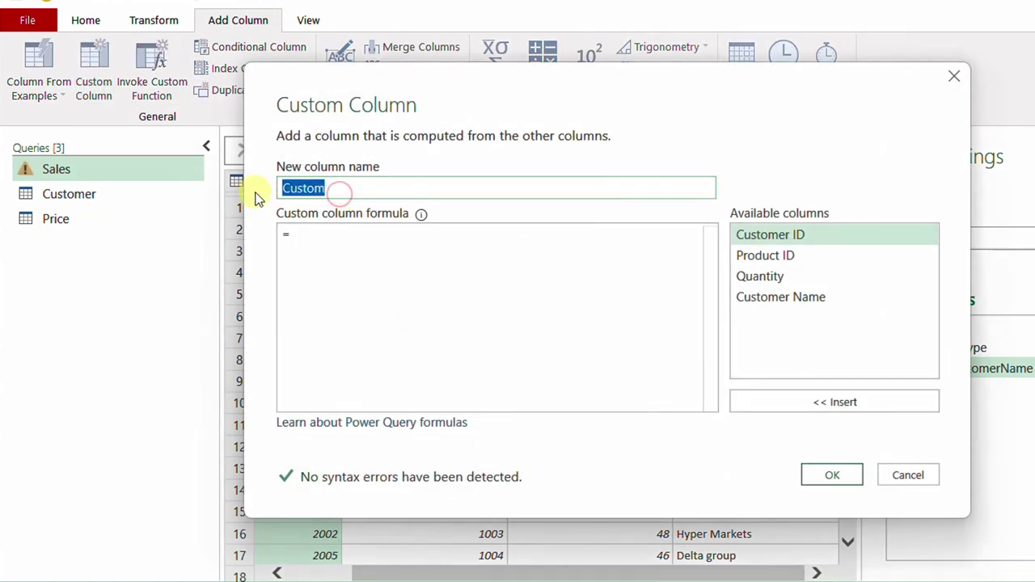
{"action": "type", "text": "Revenue"}
{"action": "left_click", "coordinate": [338, 234]}
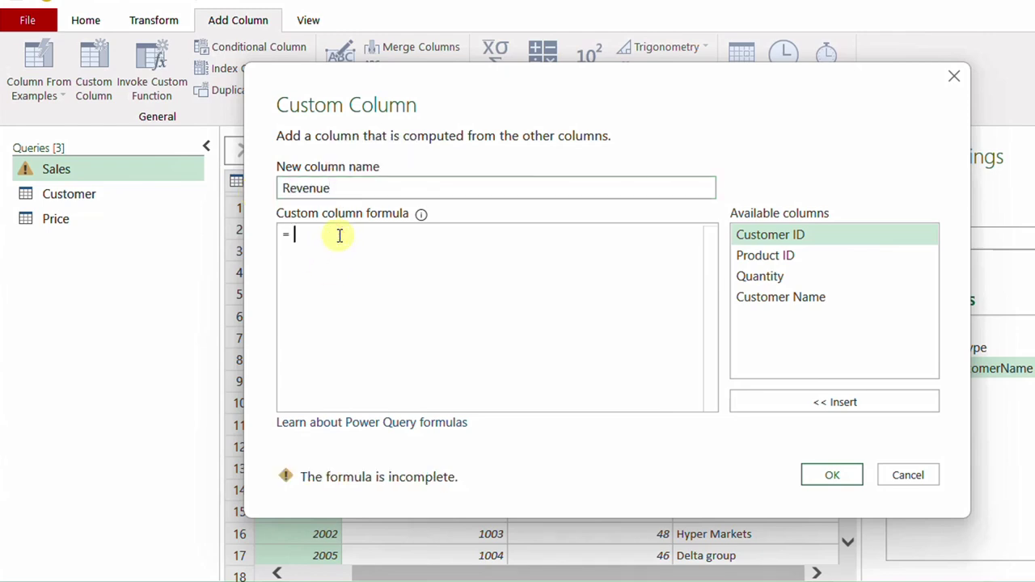
{"action": "type", "text": "Price"}
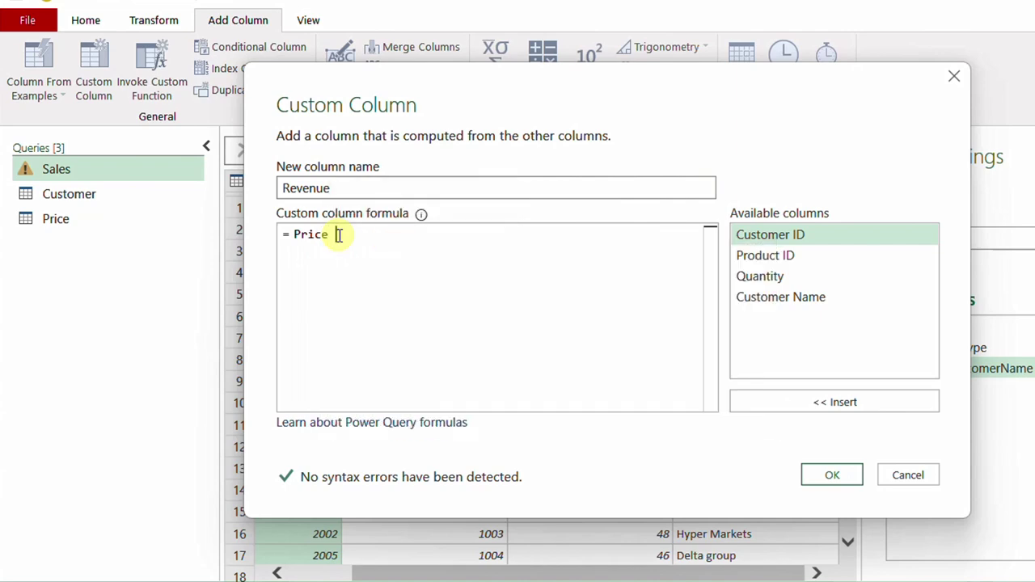
{"action": "left_click", "coordinate": [844, 477]}
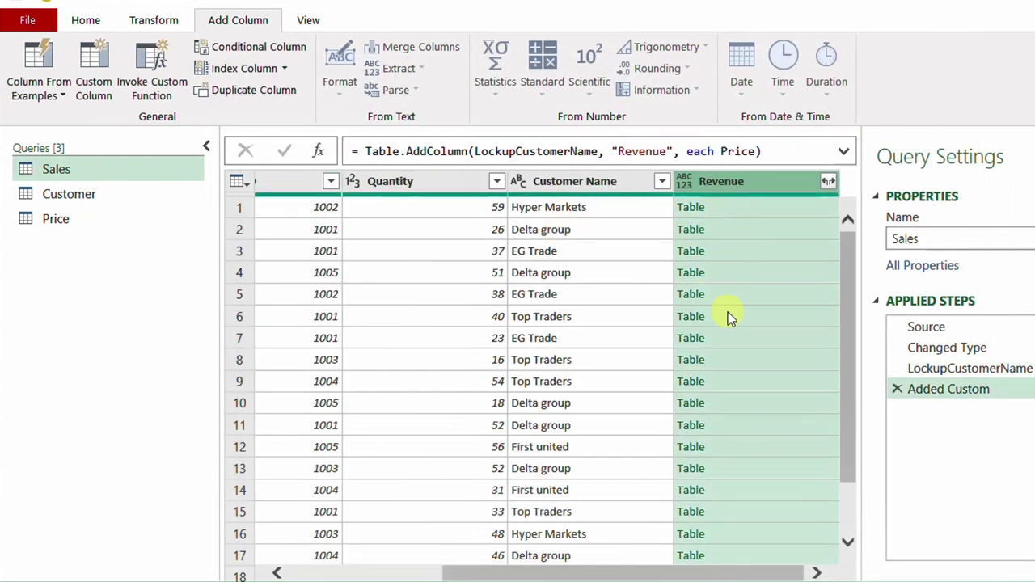
Change the Revenue custom column formula to = Price{1} and preview the records in its first three rows
{"action": "left_click", "coordinate": [764, 207]}
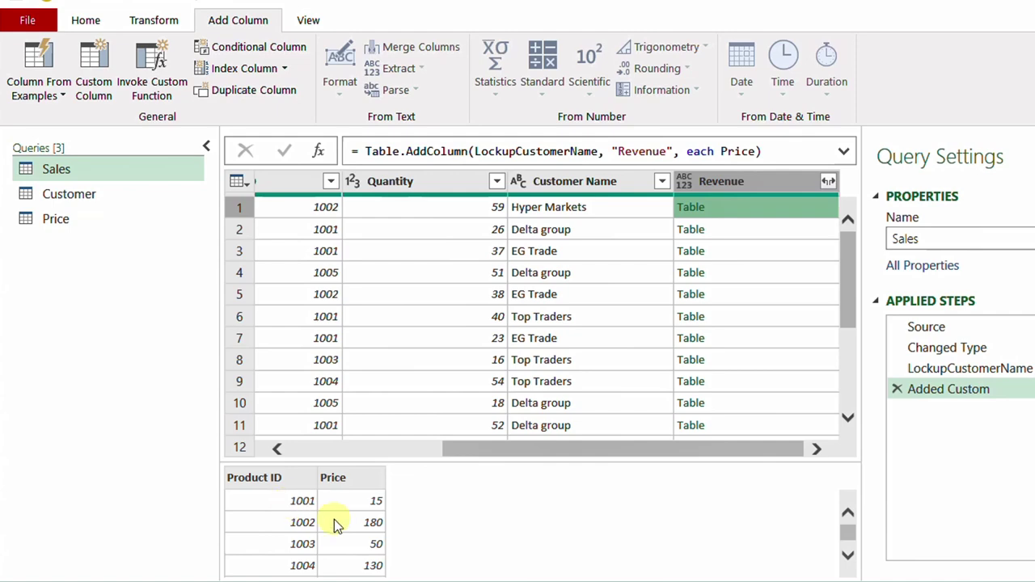
{"action": "left_click", "coordinate": [1027, 389]}
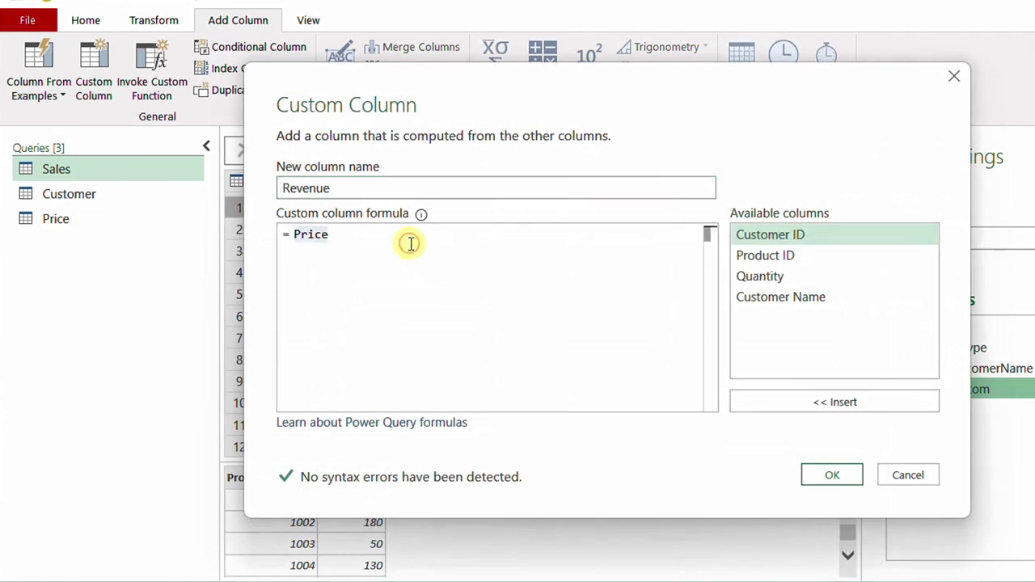
{"action": "type", "text": "{1}"}
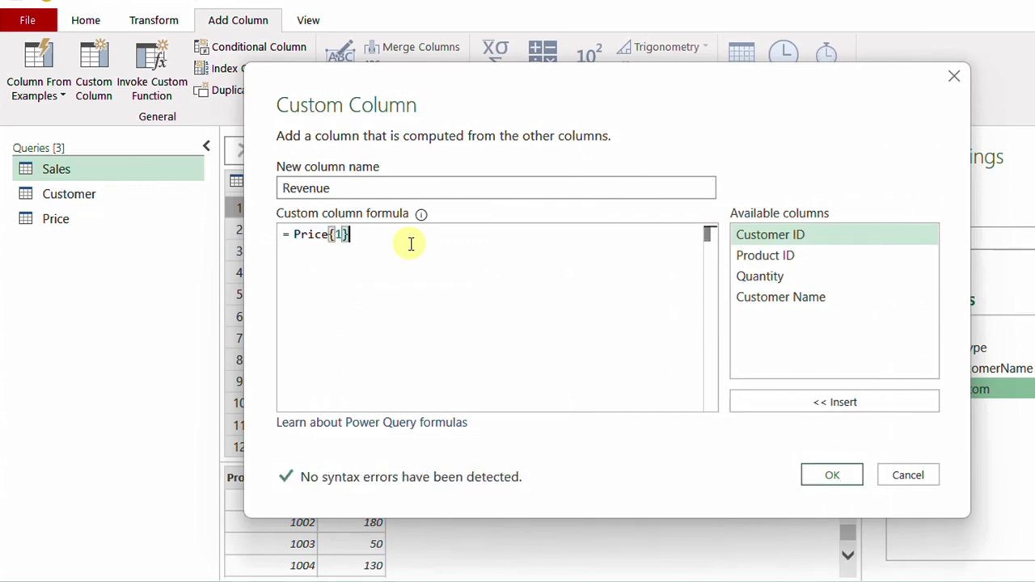
{"action": "left_click", "coordinate": [837, 473]}
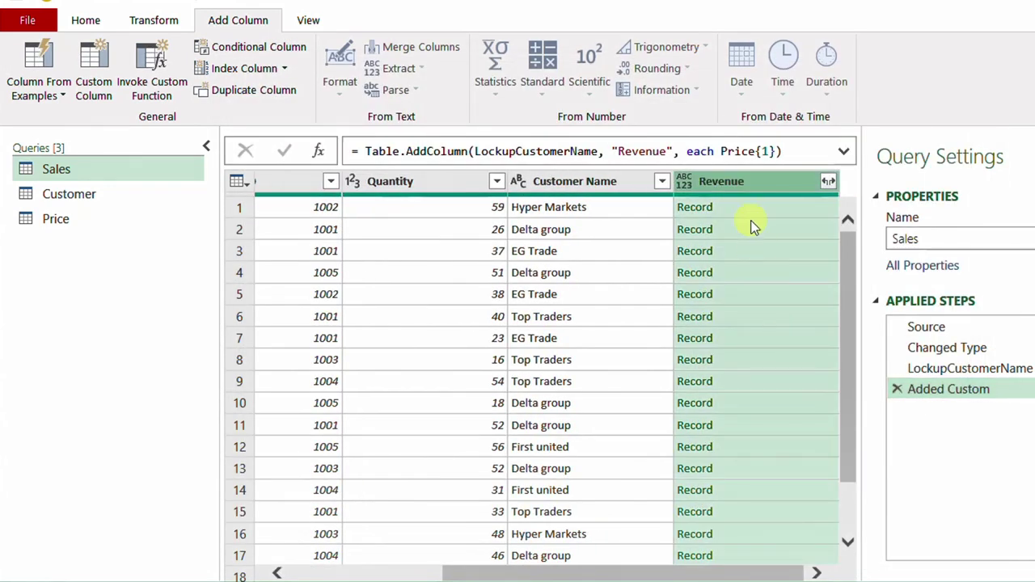
{"action": "left_click", "coordinate": [779, 209]}
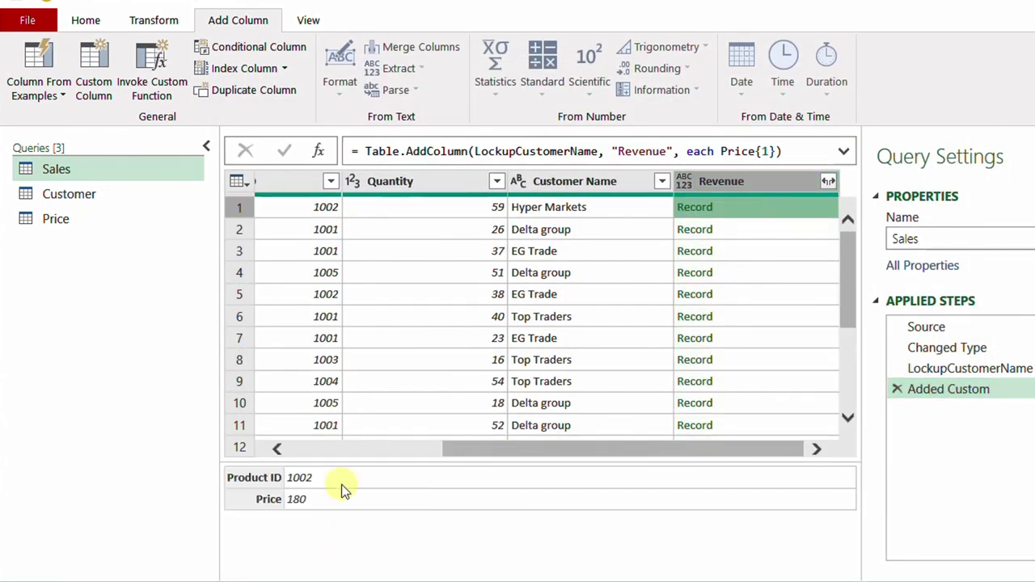
{"action": "left_click", "coordinate": [770, 229]}
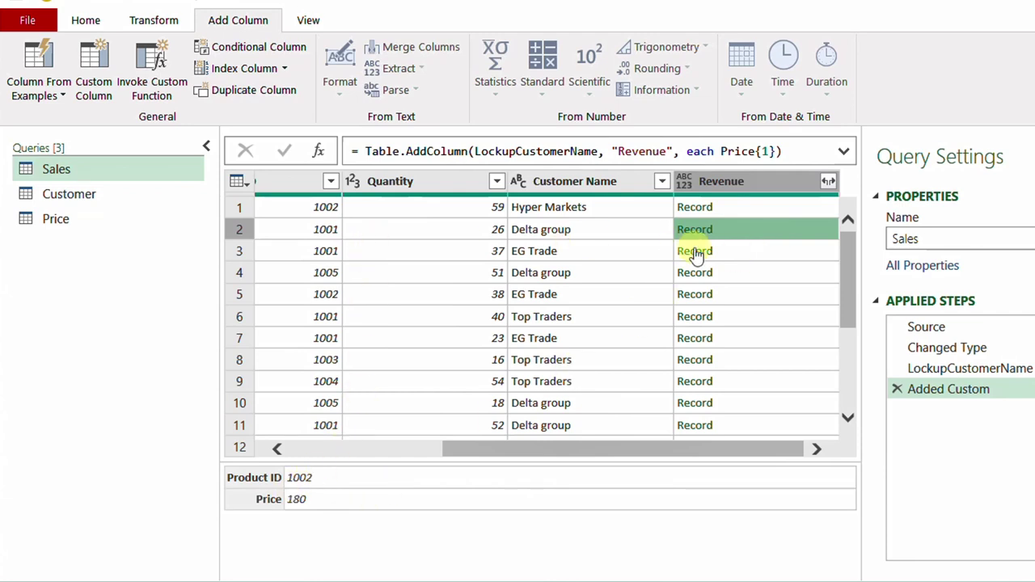
{"action": "left_click", "coordinate": [760, 253]}
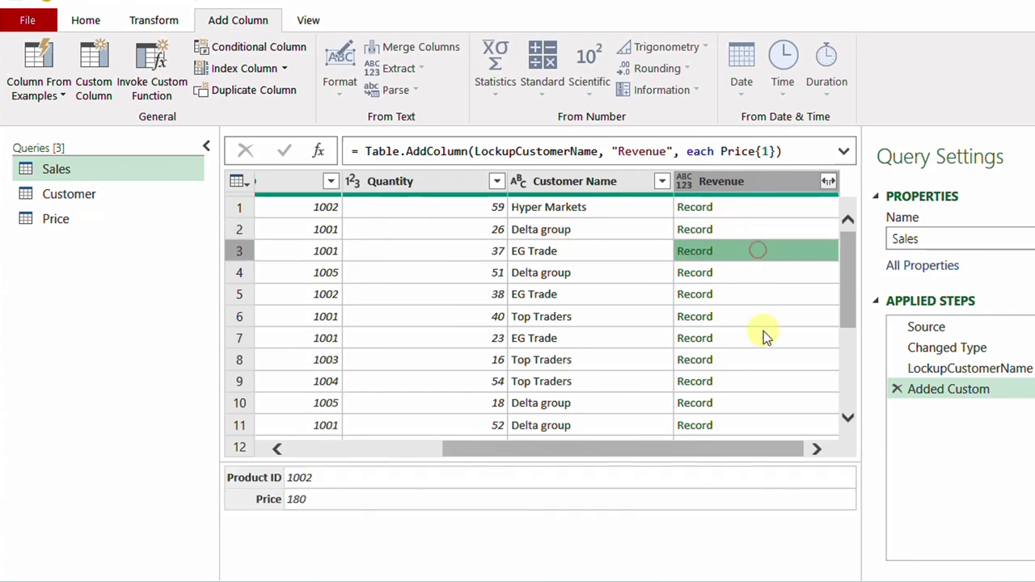
{"action": "left_click", "coordinate": [768, 209]}
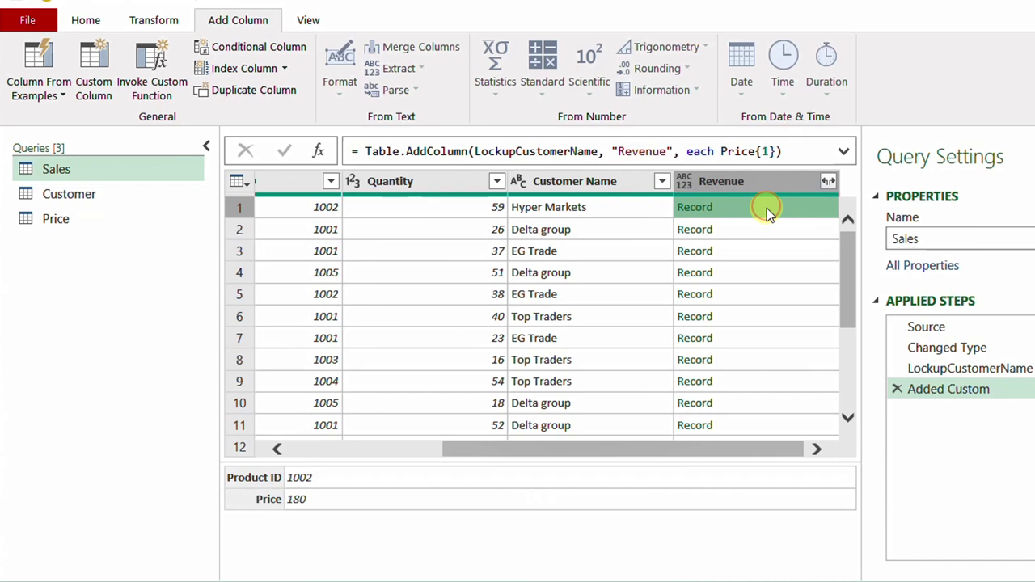
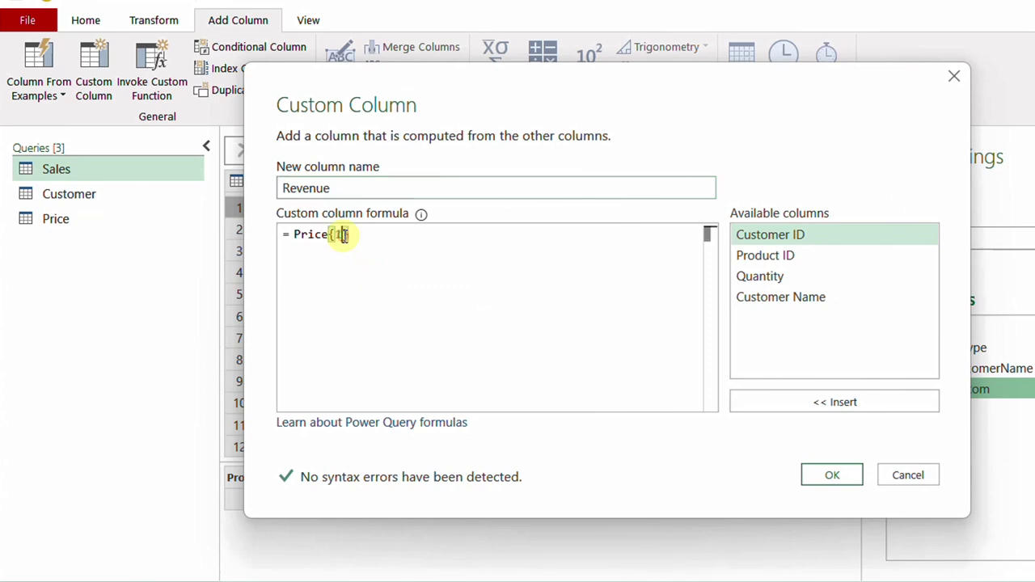
Replace the row index in the Revenue formula with a key match on the Sales product: = Price{[ Product ID = [Product ID]]}
{"action": "key", "text": "BackSpace"}
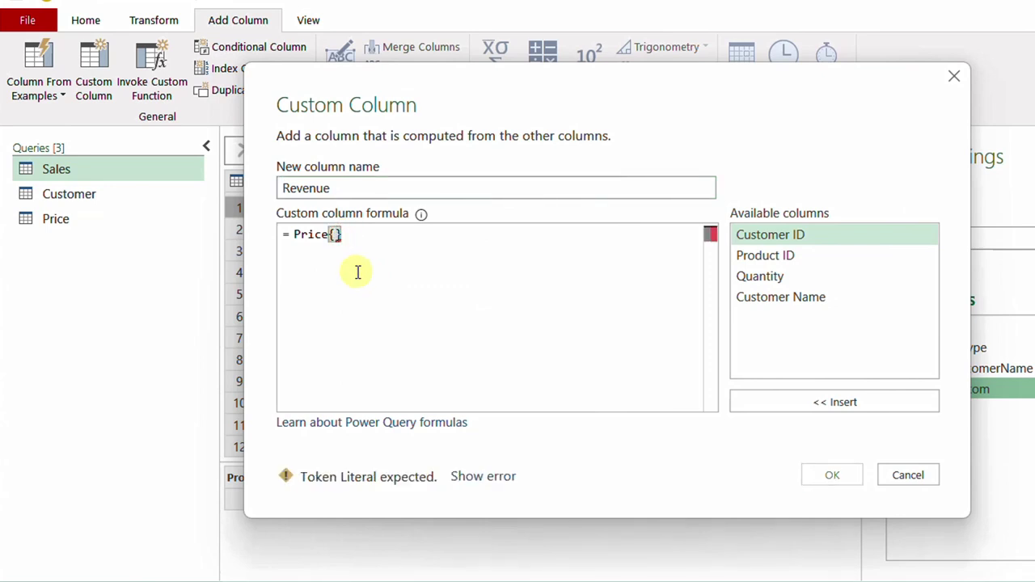
{"action": "type", "text": "["}
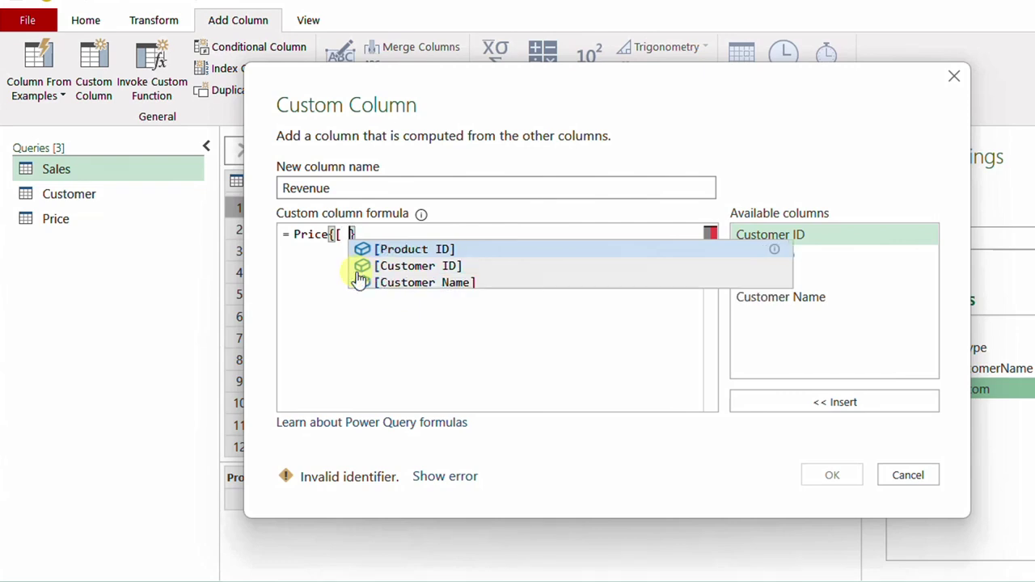
{"action": "key", "text": "Tab"}
{"action": "type", "text": "="}
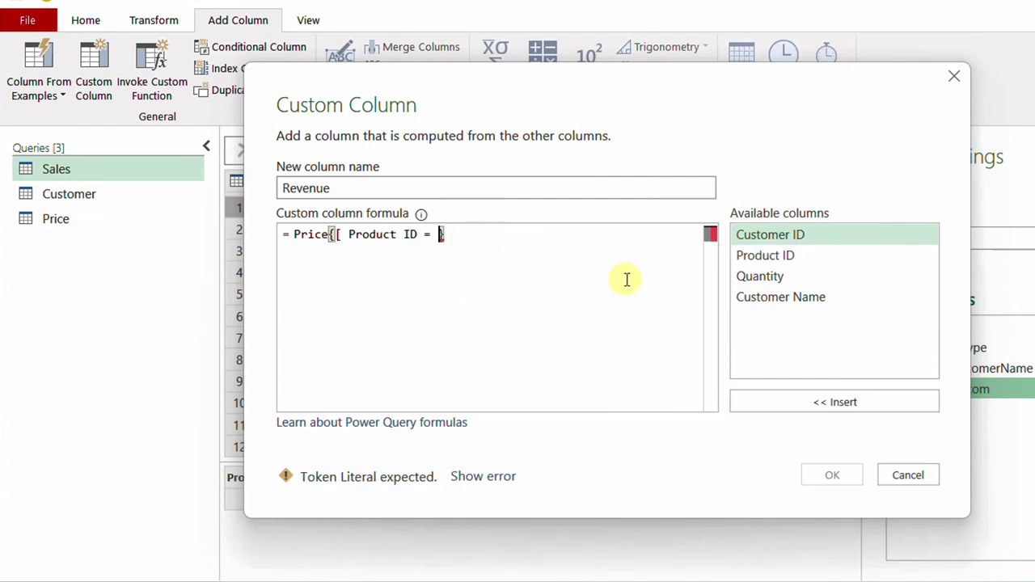
{"action": "left_click_drag", "start_coordinate": [397, 108], "coordinate": [528, 108]}
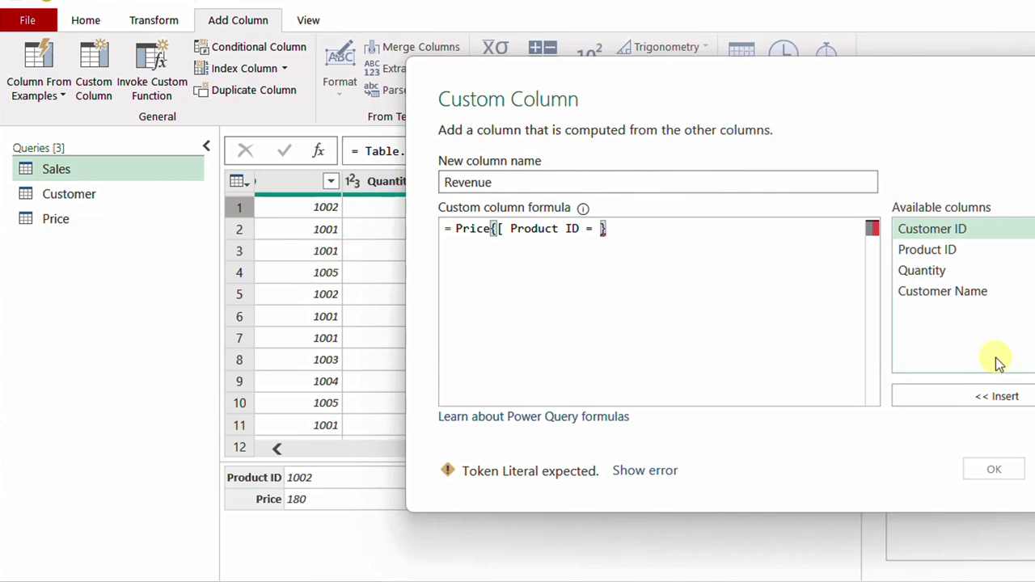
{"action": "left_click", "coordinate": [938, 254]}
{"action": "double_click", "coordinate": [938, 254]}
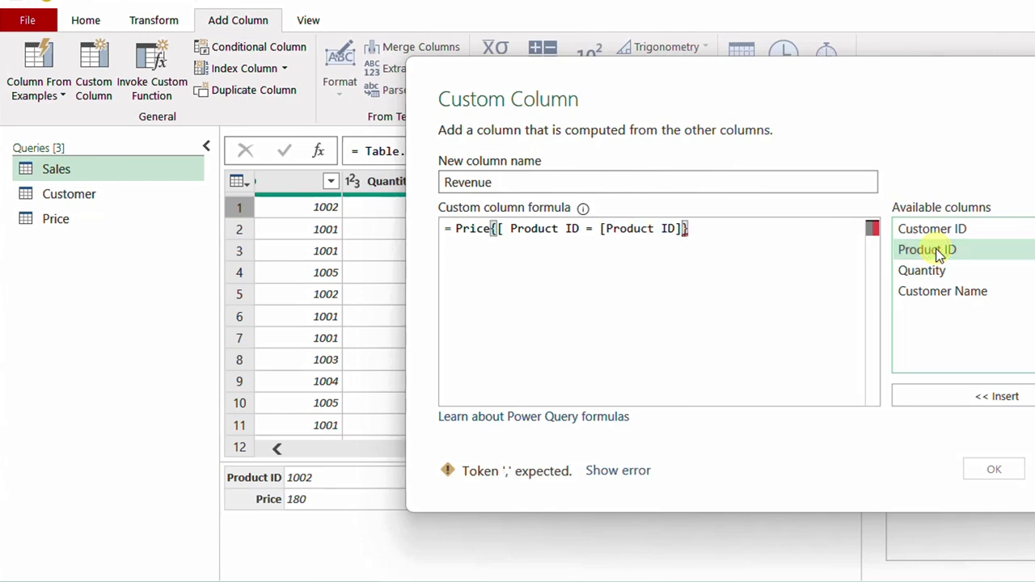
{"action": "type", "text": "]"}
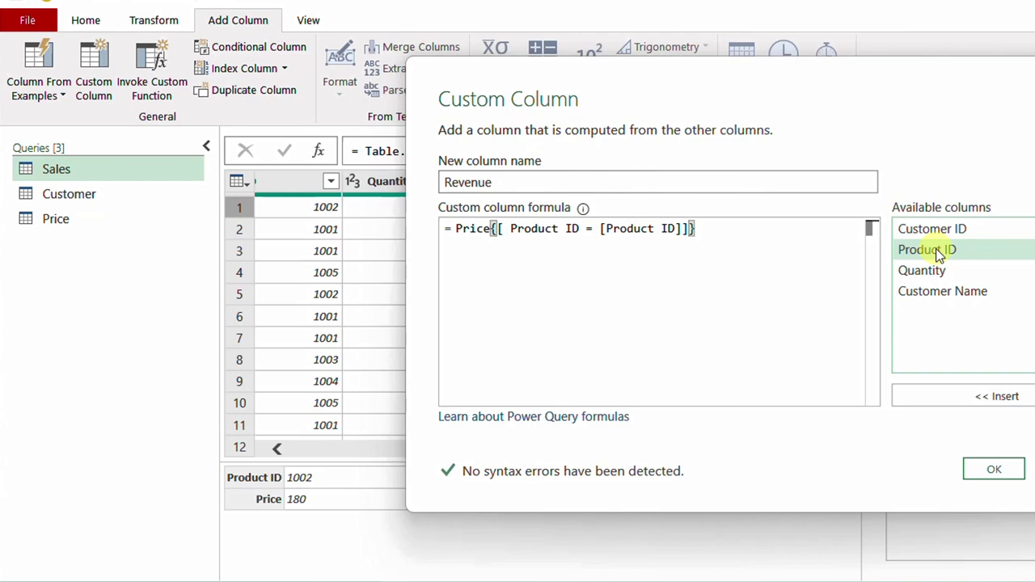
{"action": "left_click", "coordinate": [601, 229]}
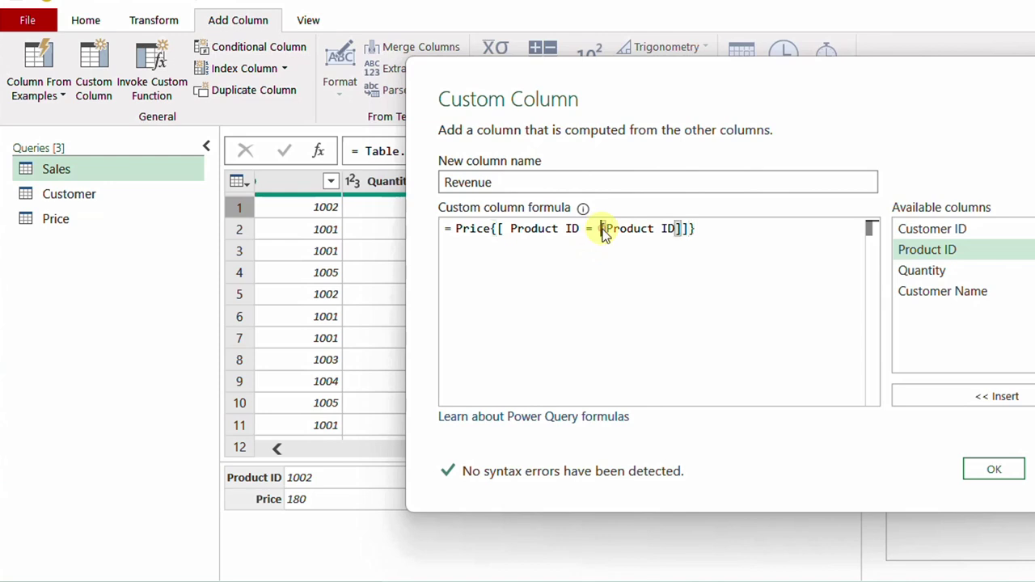
{"action": "left_click", "coordinate": [1016, 473]}
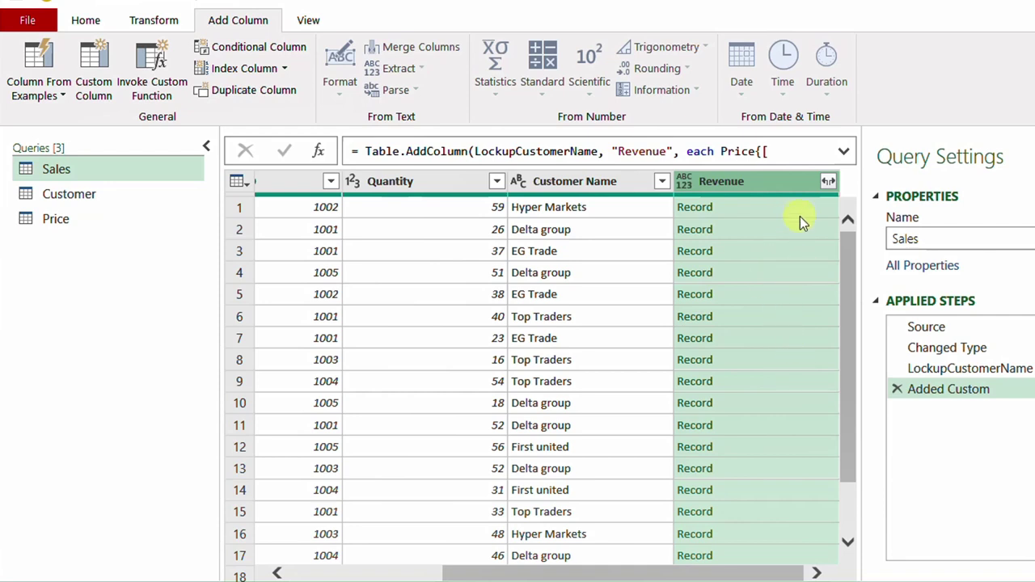
Preview the records in the first four Revenue rows and examine the Name="Sales" row lookup in the Source step's formula
{"action": "left_click", "coordinate": [802, 207]}
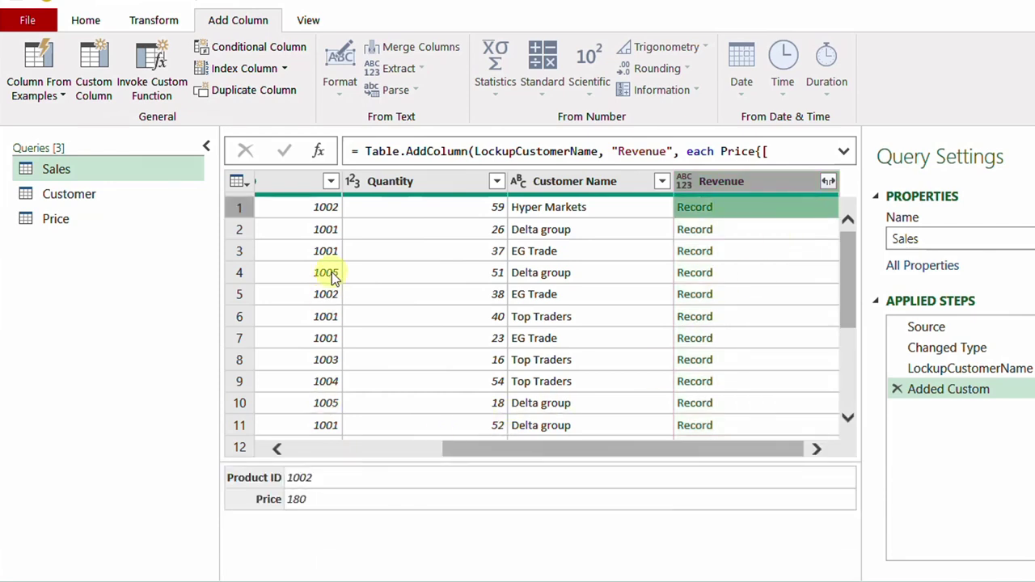
{"action": "left_click", "coordinate": [828, 231]}
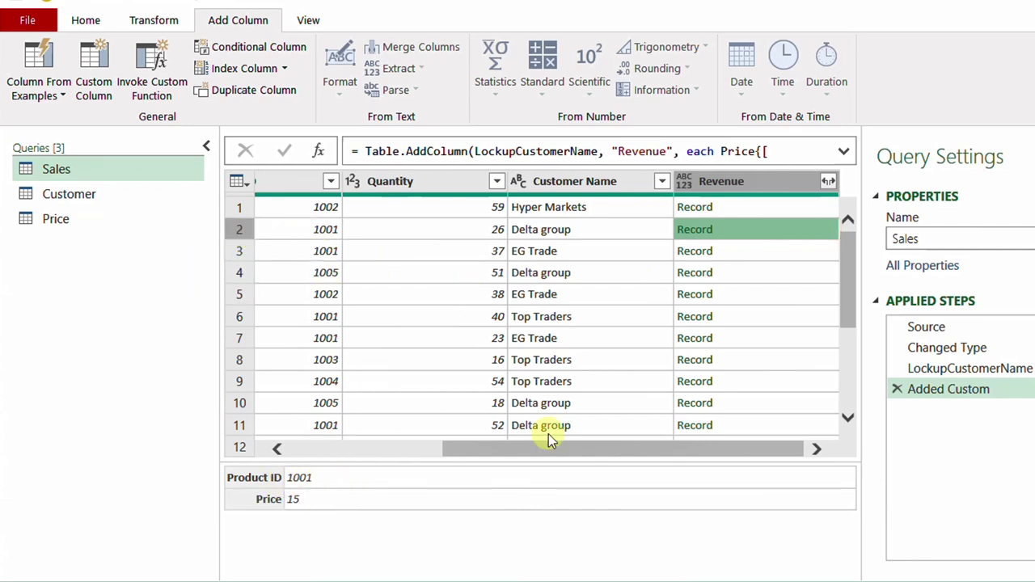
{"action": "left_click", "coordinate": [787, 252]}
{"action": "left_click", "coordinate": [792, 278]}
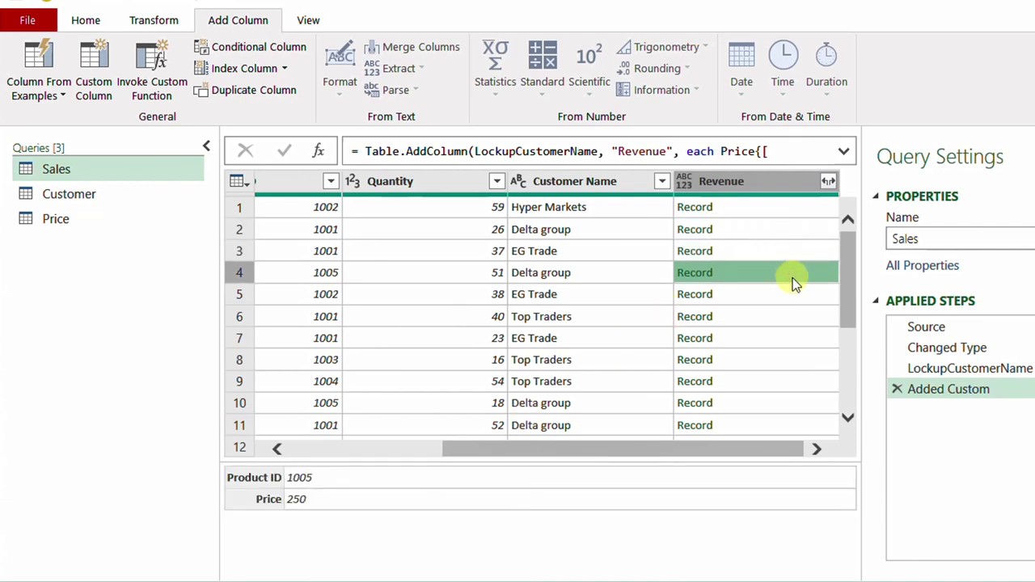
{"action": "left_click", "coordinate": [938, 328]}
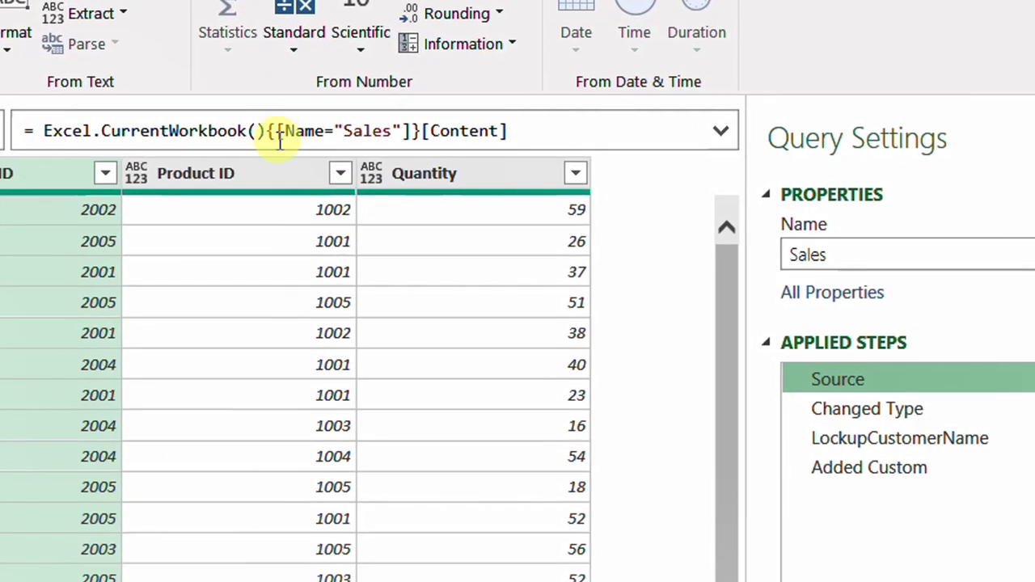
{"action": "left_click", "coordinate": [414, 131]}
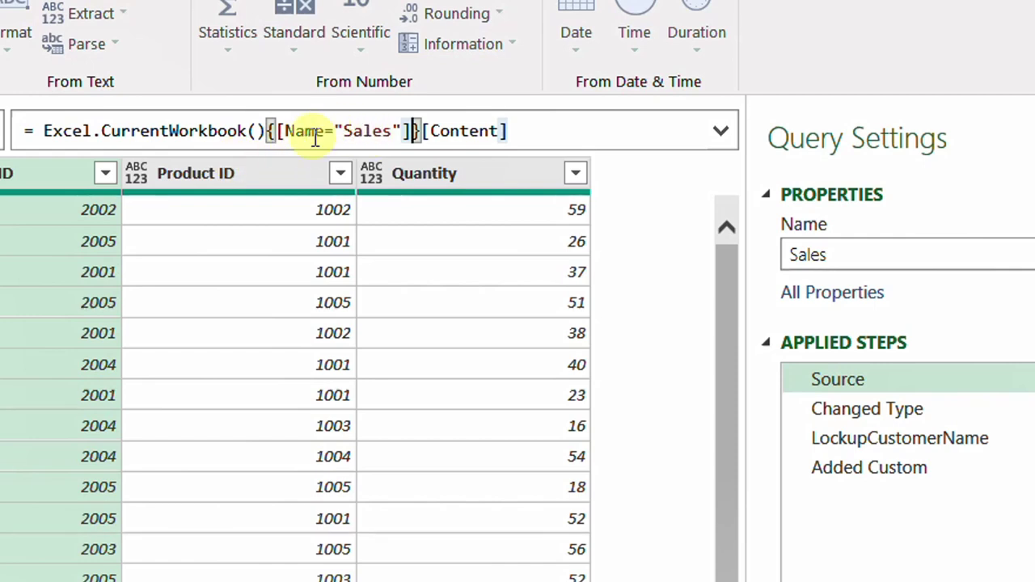
{"action": "double_click", "coordinate": [363, 132]}
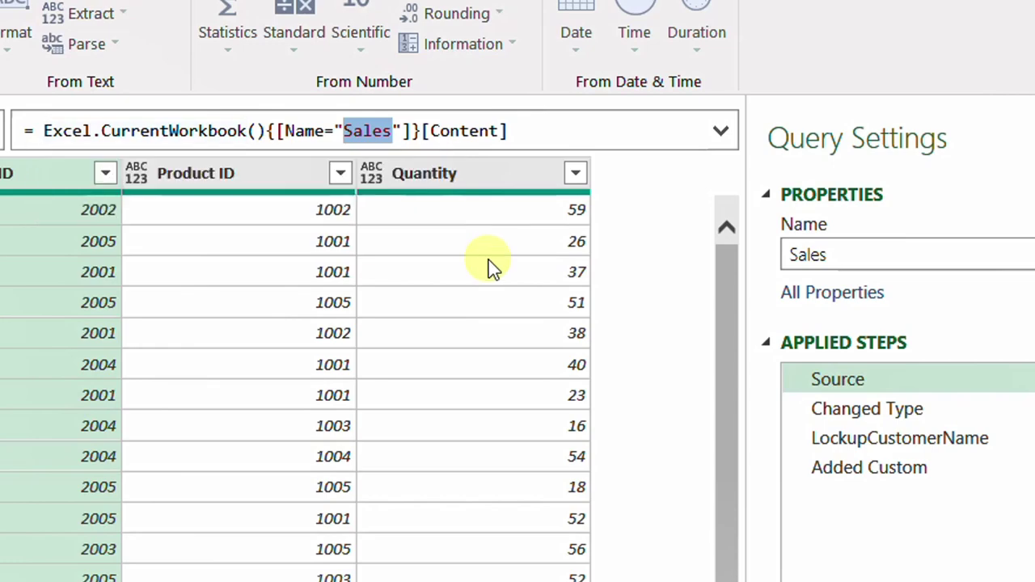
Append [Price] to the custom column formula of the Added Custom step to extract the price from each record
{"action": "left_click", "coordinate": [866, 467]}
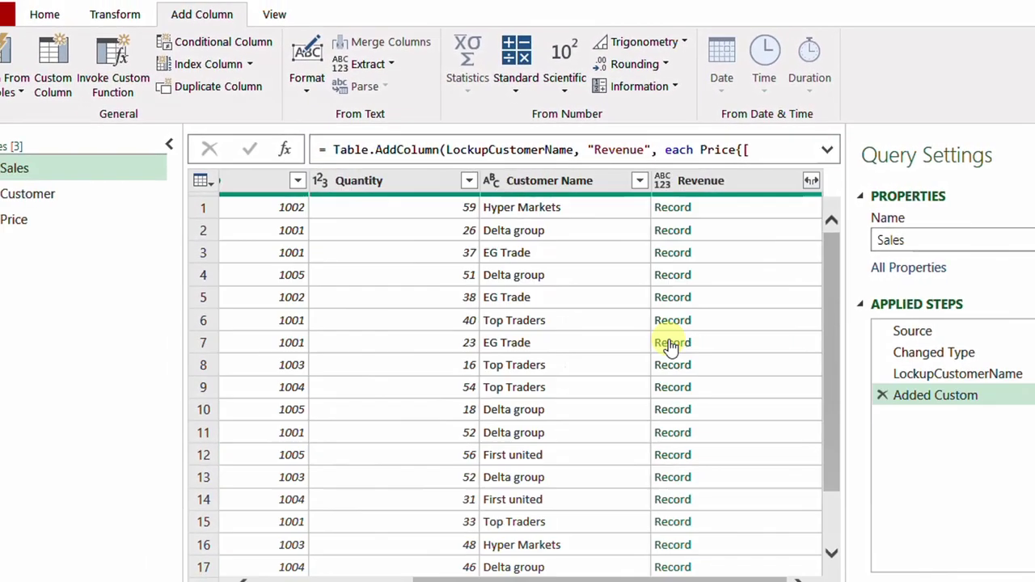
{"action": "left_click", "coordinate": [780, 209]}
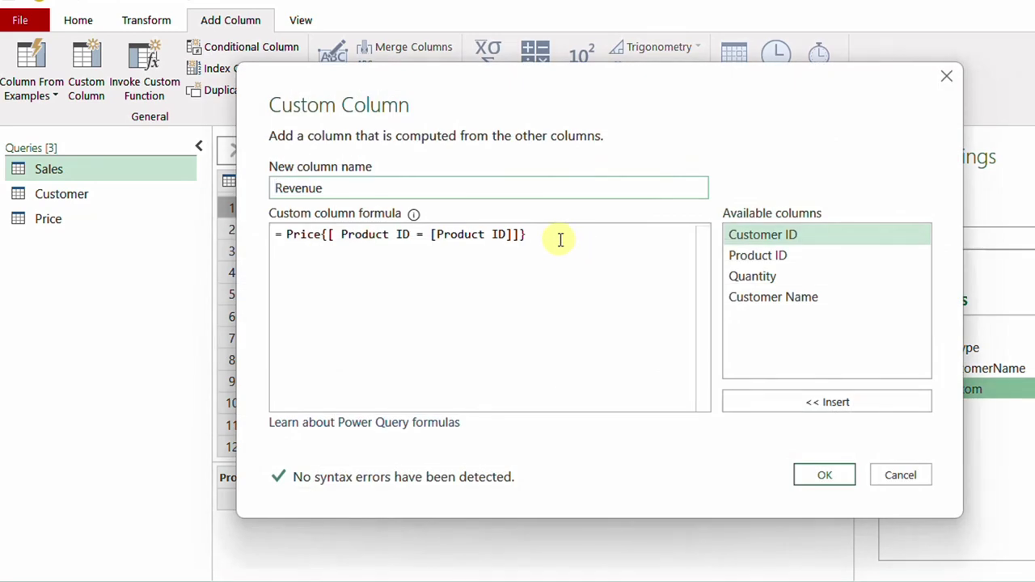
{"action": "type", "text": "["}
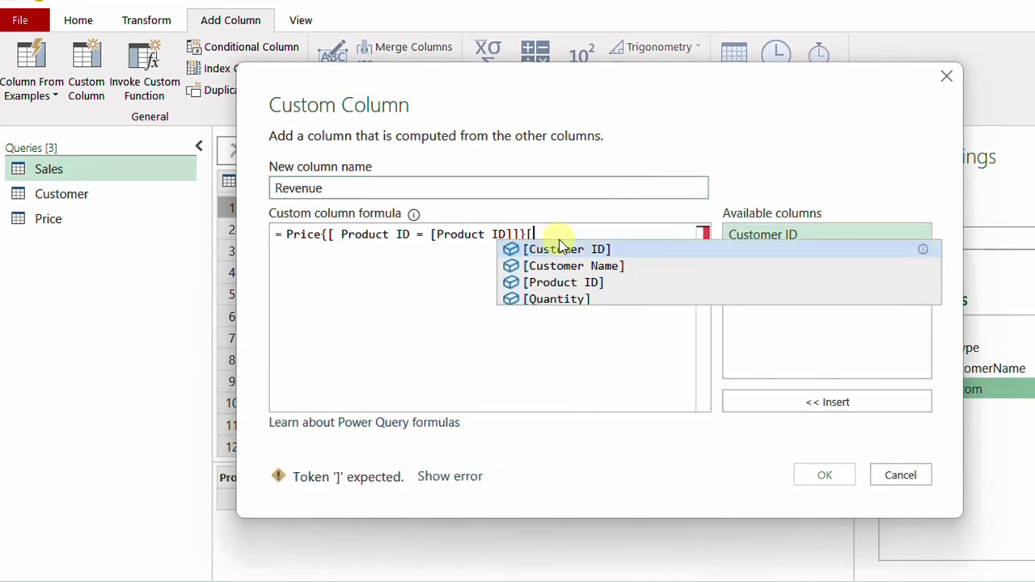
{"action": "type", "text": "Price]"}
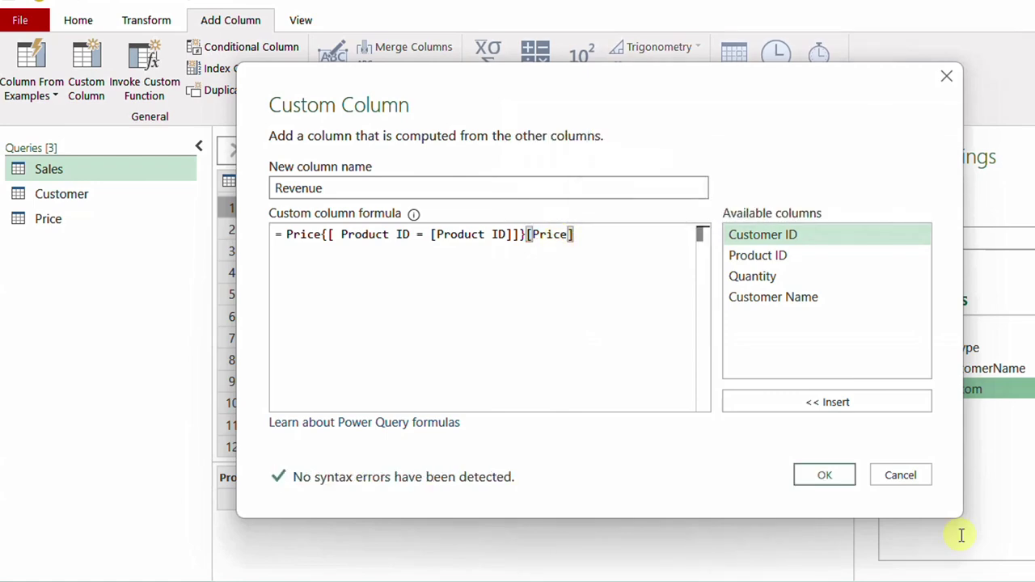
{"action": "left_click", "coordinate": [833, 477]}
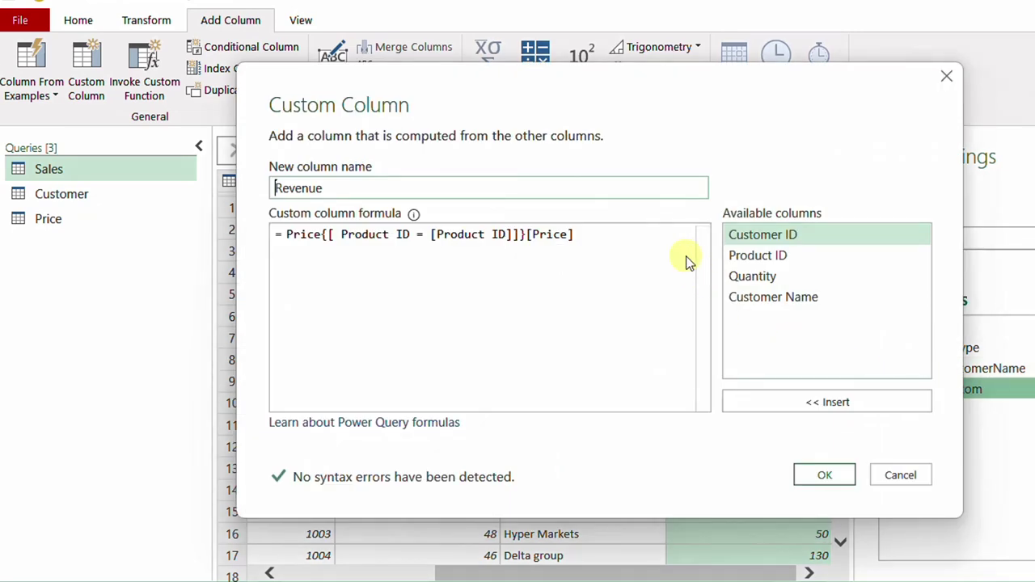
Multiply the looked-up price by [Quantity] in the Revenue custom column formula
{"action": "left_click", "coordinate": [636, 242]}
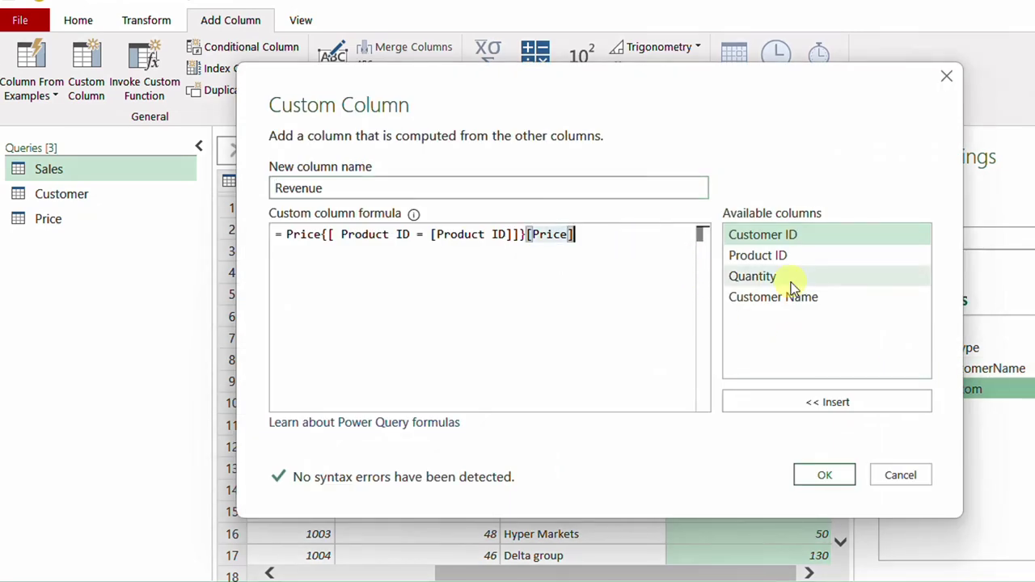
{"action": "type", "text": "*"}
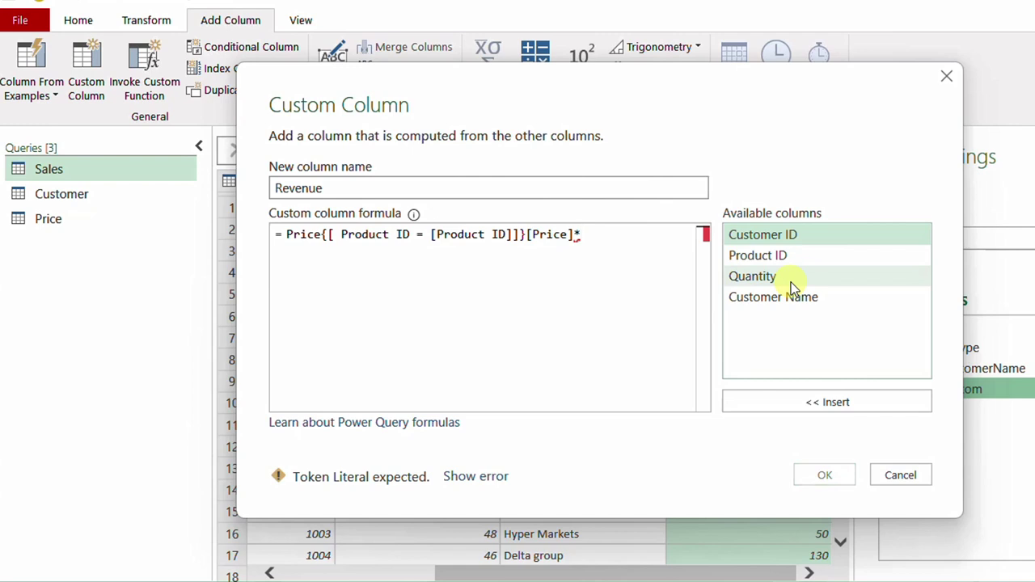
{"action": "double_click", "coordinate": [791, 279]}
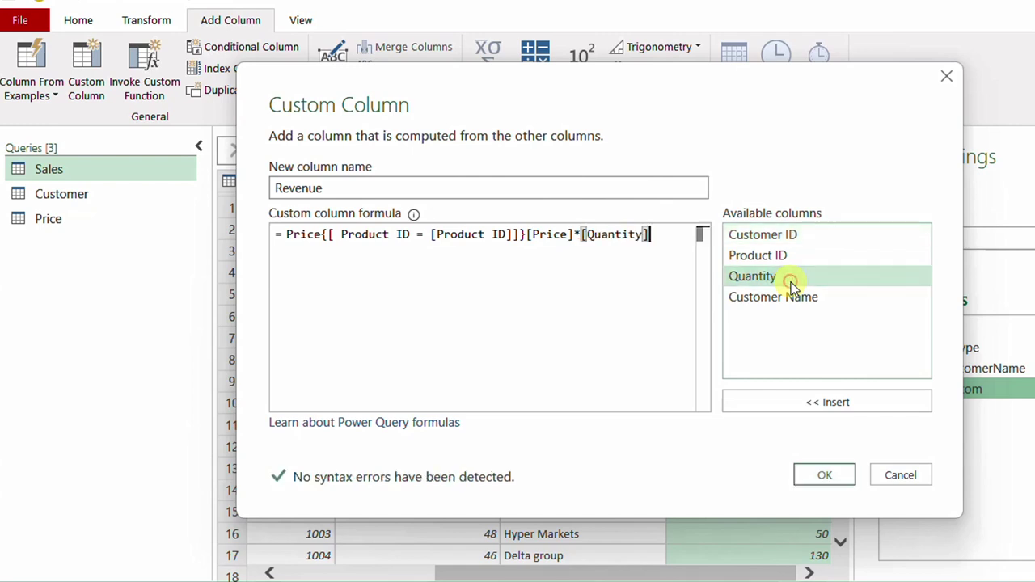
{"action": "left_click", "coordinate": [824, 477]}
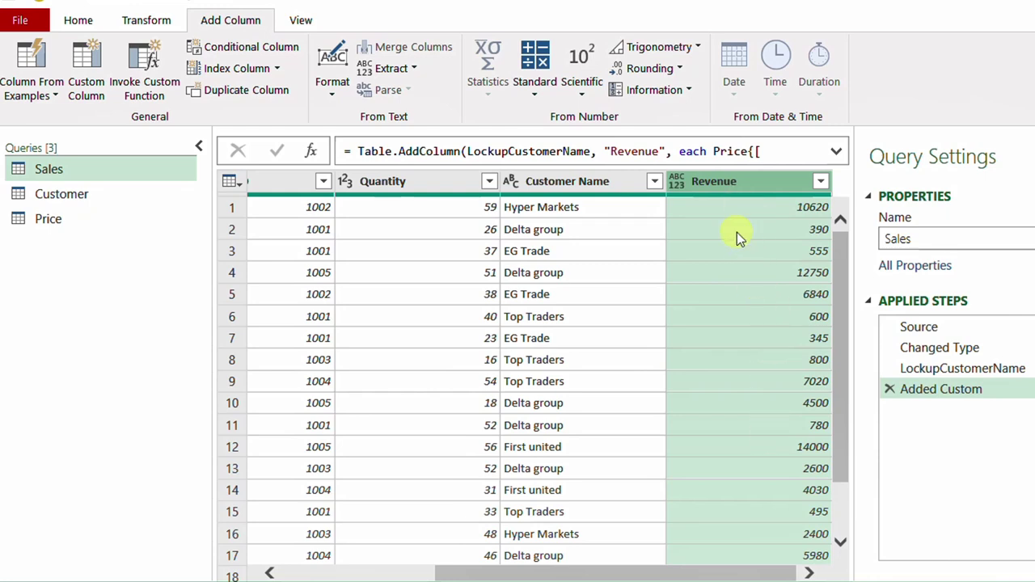
Add type number as the column type argument at the end of the Revenue step's Table.AddColumn formula
{"action": "left_click", "coordinate": [837, 151]}
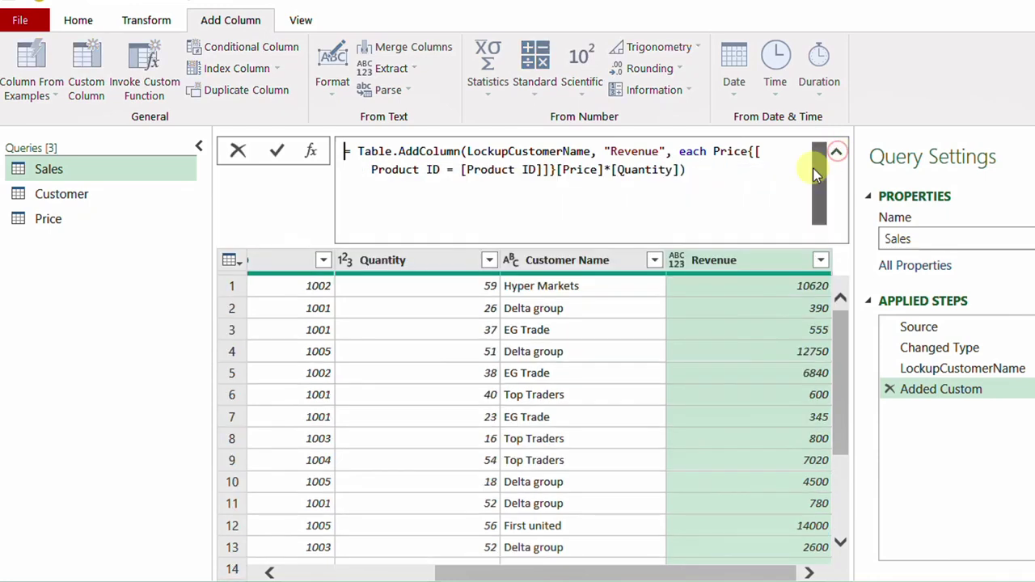
{"action": "left_click", "coordinate": [679, 170]}
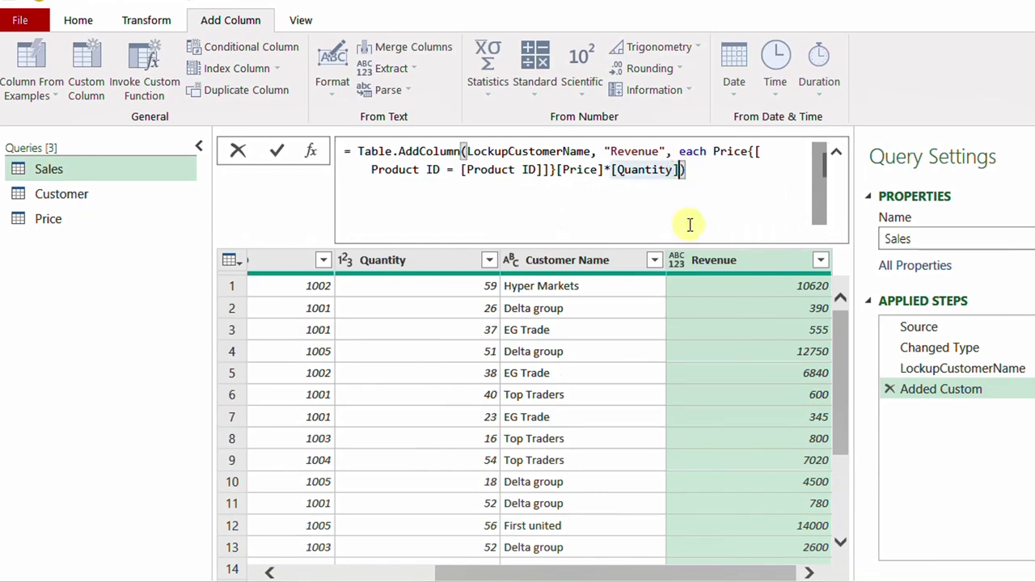
{"action": "type", "text": ", "}
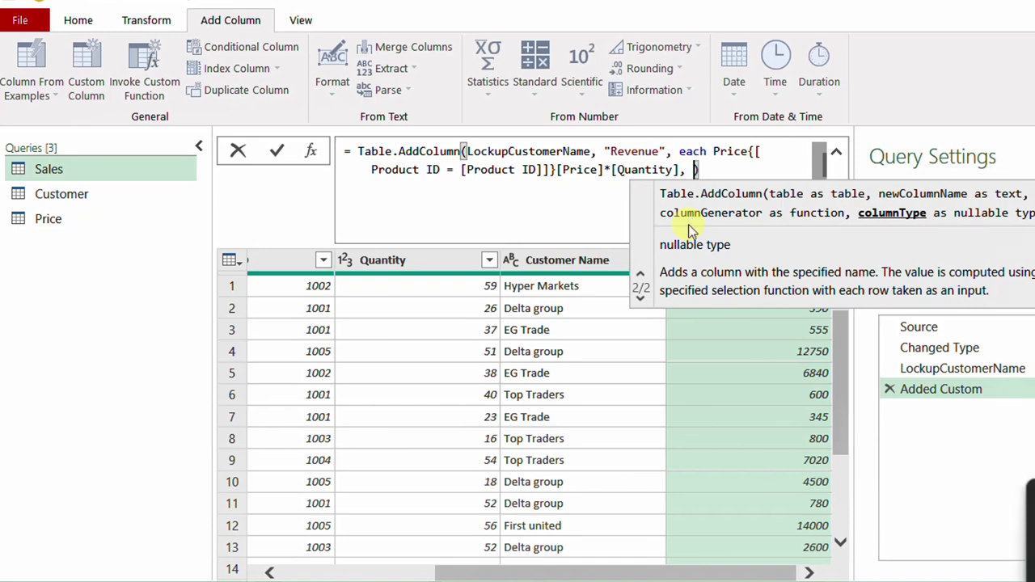
{"action": "type", "text": "type number"}
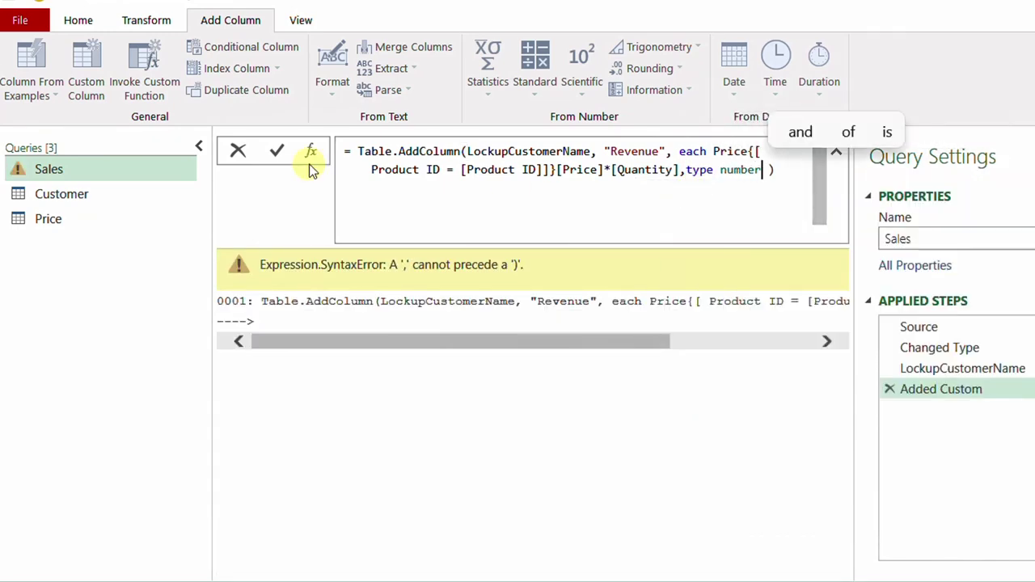
{"action": "left_click", "coordinate": [276, 152]}
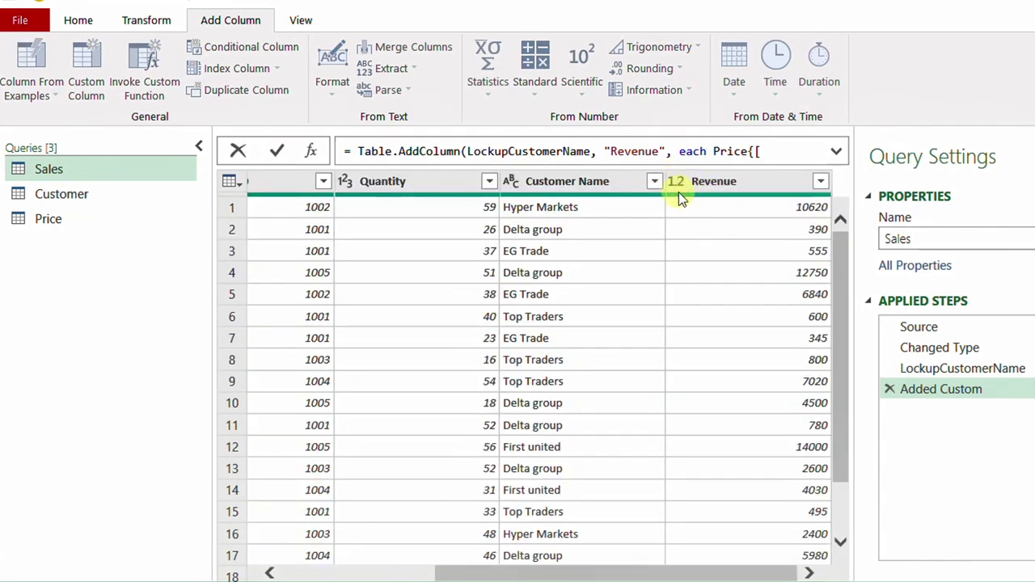
Rename the Added Custom step of the Sales query as Revenue Calc
{"action": "left_click", "coordinate": [988, 427]}
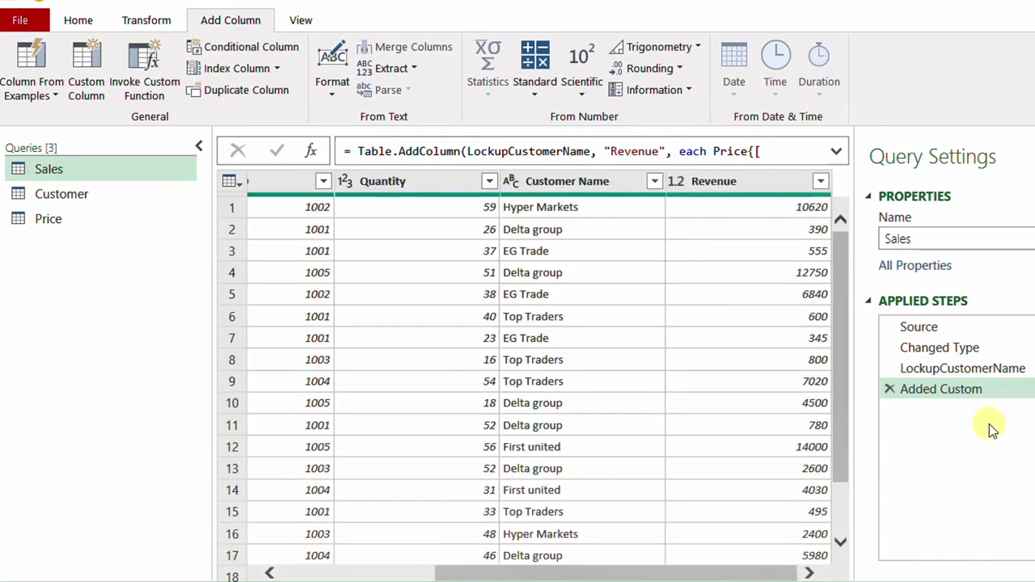
{"action": "right_click", "coordinate": [962, 394]}
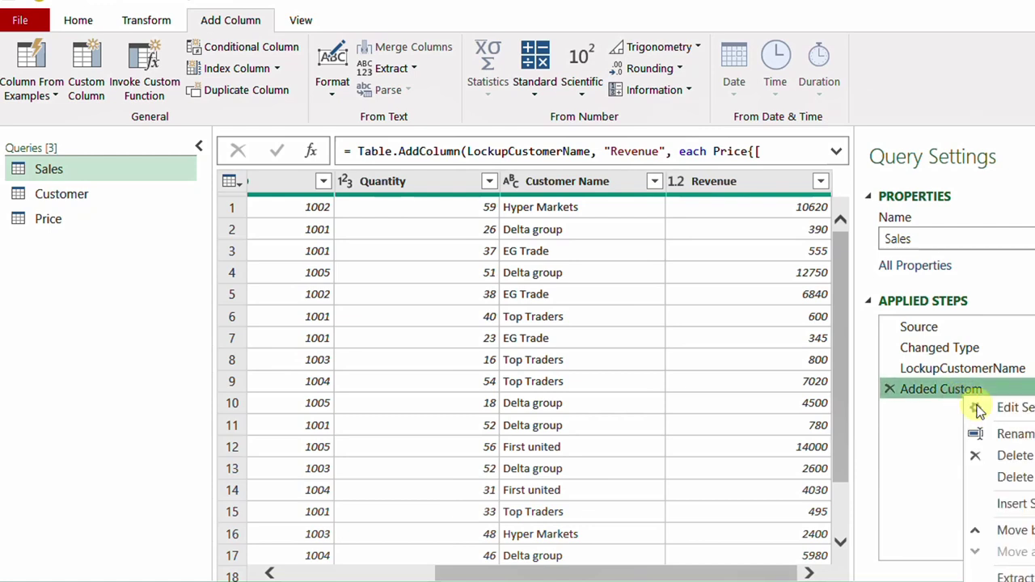
{"action": "left_click", "coordinate": [1000, 435]}
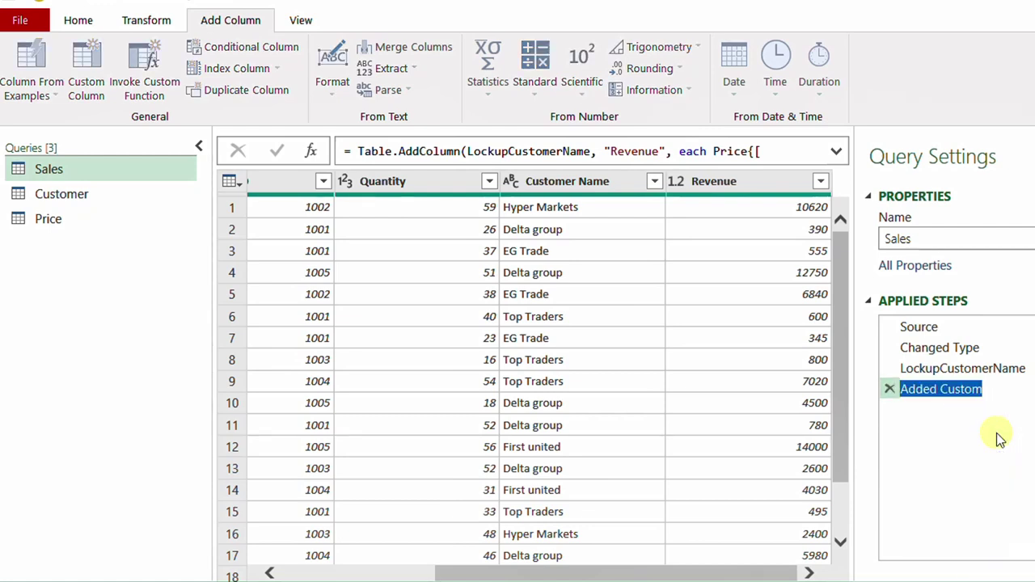
{"action": "type", "text": "Revenue Calc"}
{"action": "key", "text": "Return"}
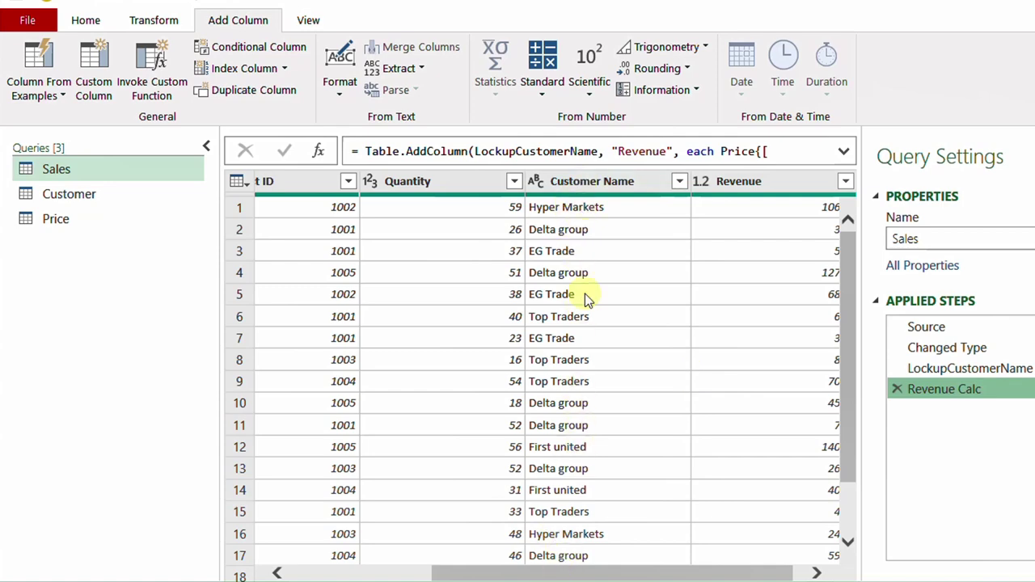
Group the Sales query by Customer Name, with a new column named Revenue that sums the Revenue column
{"action": "left_click", "coordinate": [587, 181]}
{"action": "right_click", "coordinate": [587, 181]}
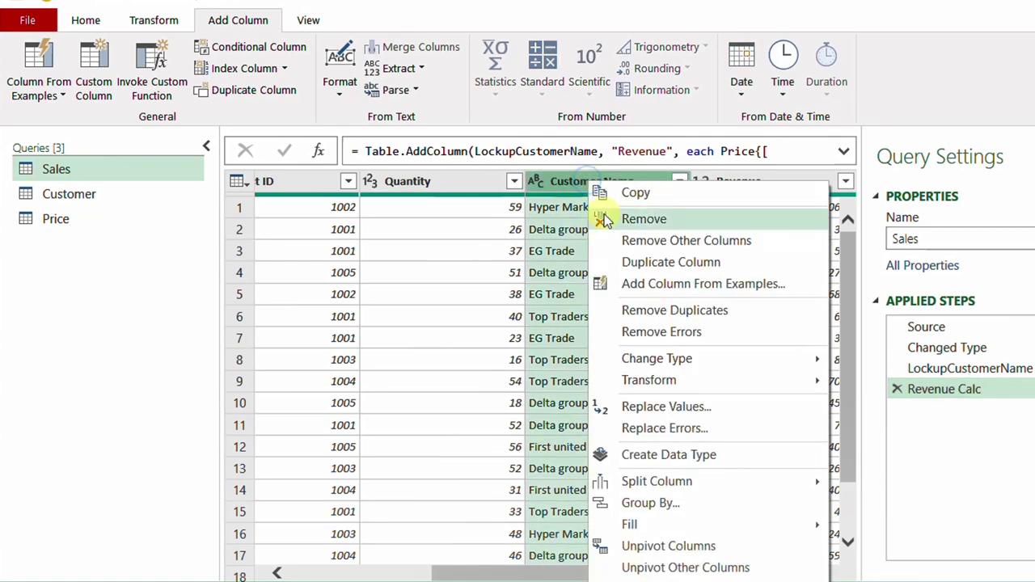
{"action": "left_click", "coordinate": [650, 503]}
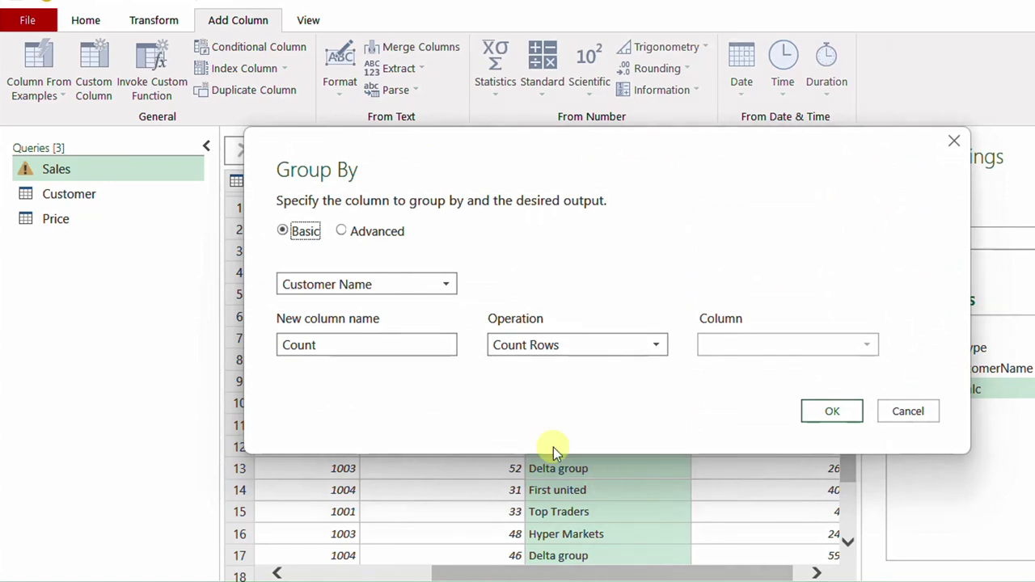
{"action": "left_click_drag", "start_coordinate": [378, 345], "coordinate": [284, 346]}
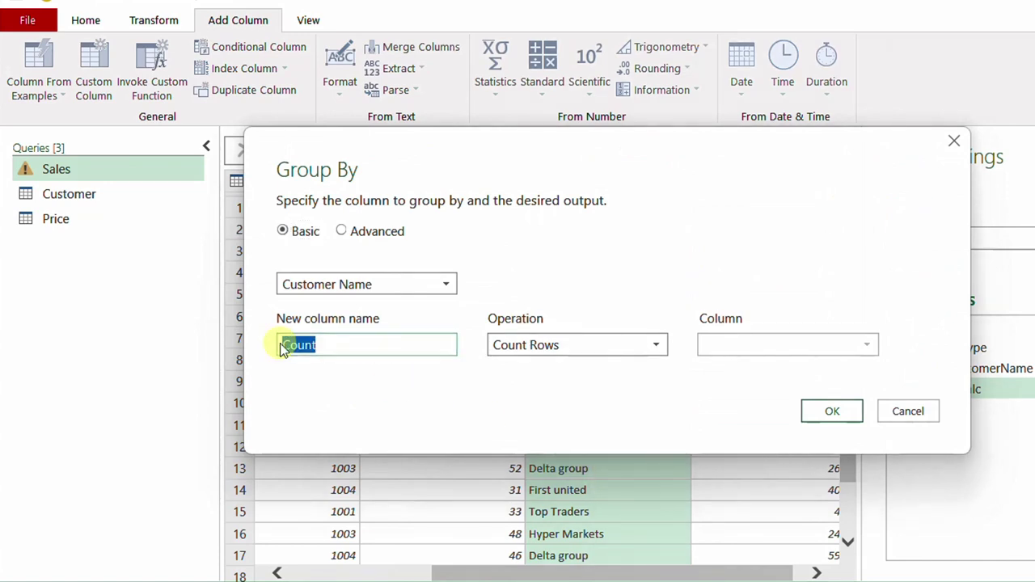
{"action": "key", "text": "BackSpace"}
{"action": "type", "text": "Revenue"}
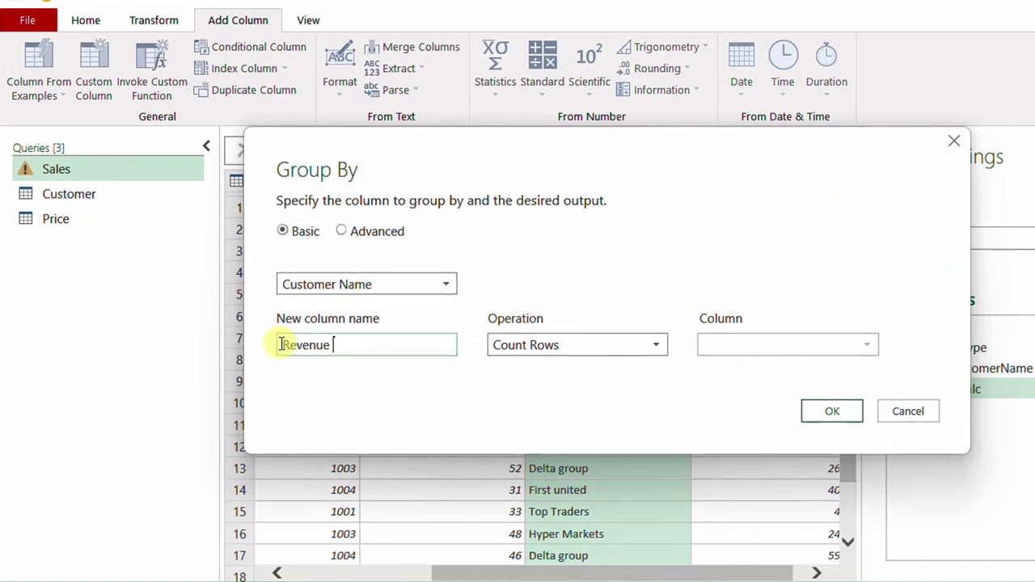
{"action": "left_click", "coordinate": [543, 346]}
{"action": "left_click", "coordinate": [545, 368]}
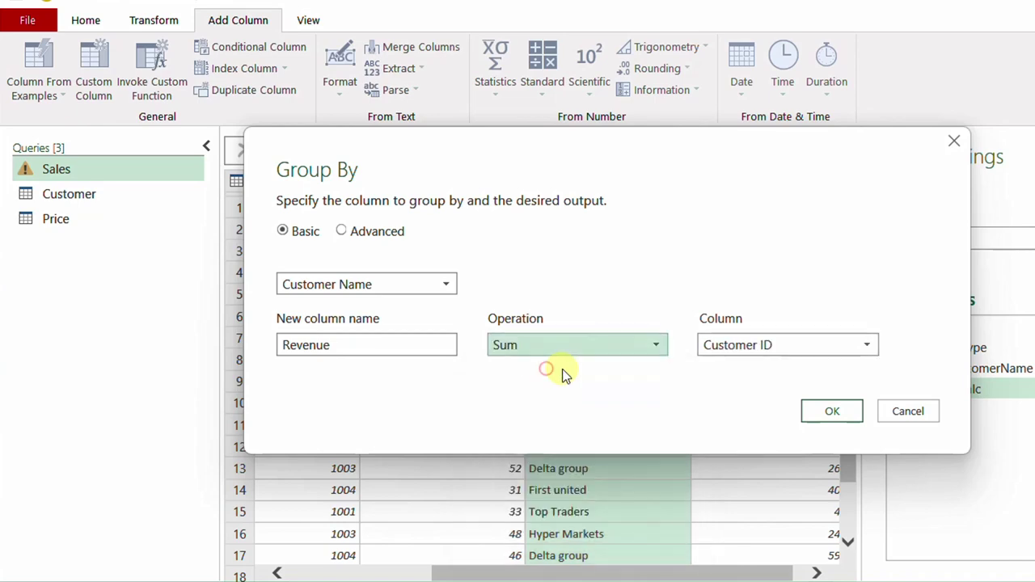
{"action": "left_click", "coordinate": [840, 354]}
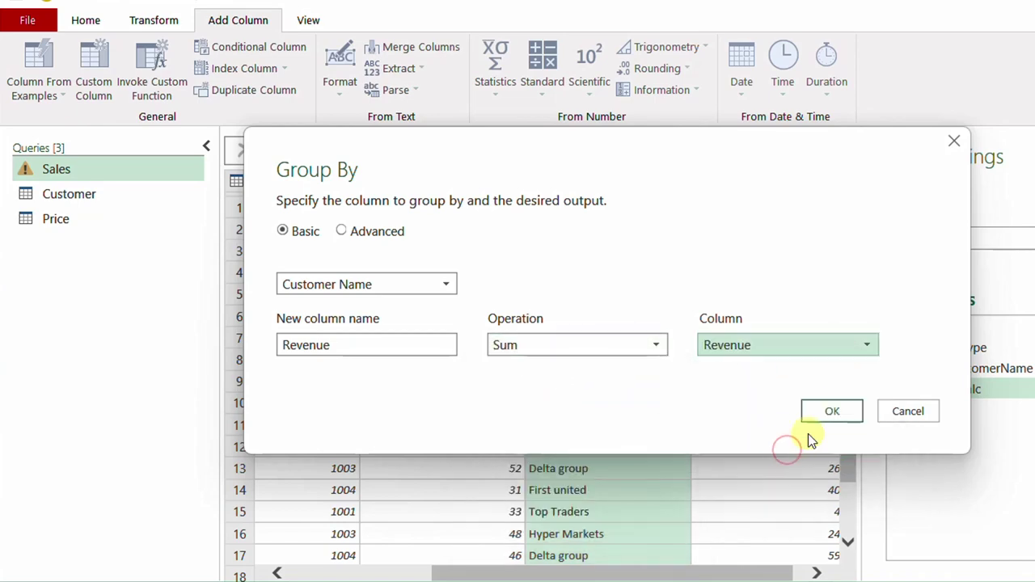
{"action": "left_click", "coordinate": [826, 417]}
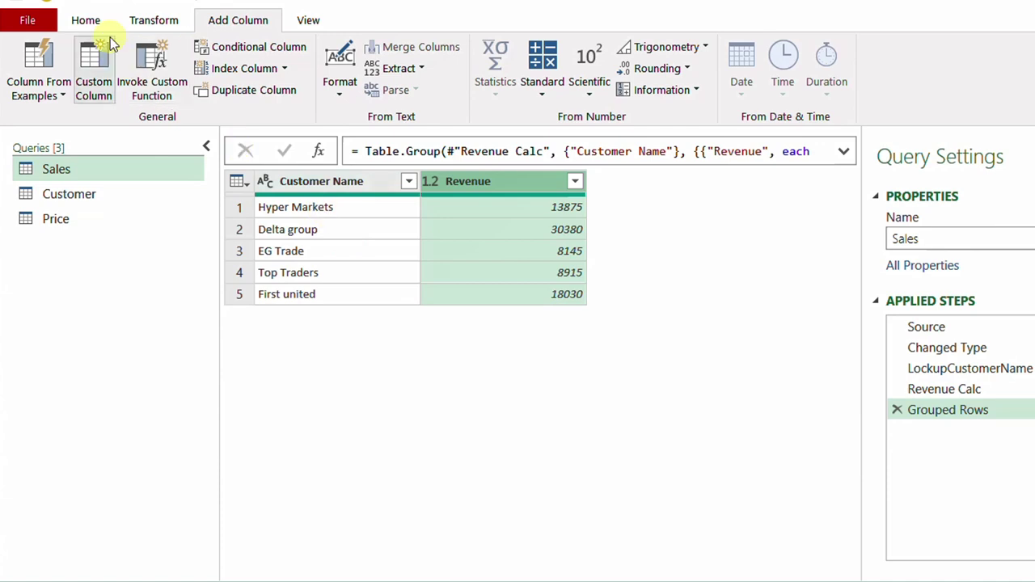
Close and load the queries to Excel, and load the Sales query as a table in the existing worksheet at $F$15
{"action": "left_click", "coordinate": [87, 18]}
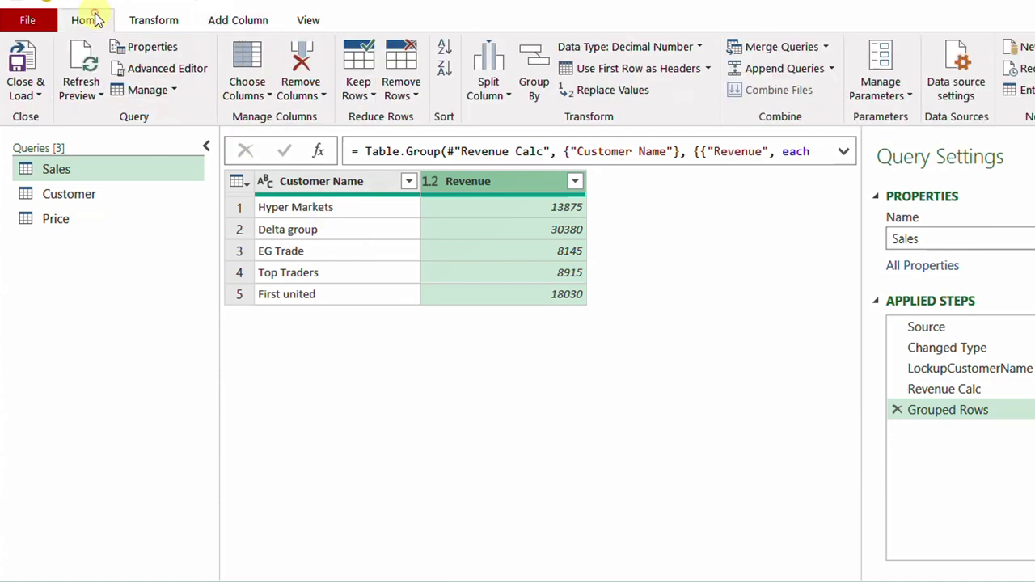
{"action": "left_click", "coordinate": [24, 68]}
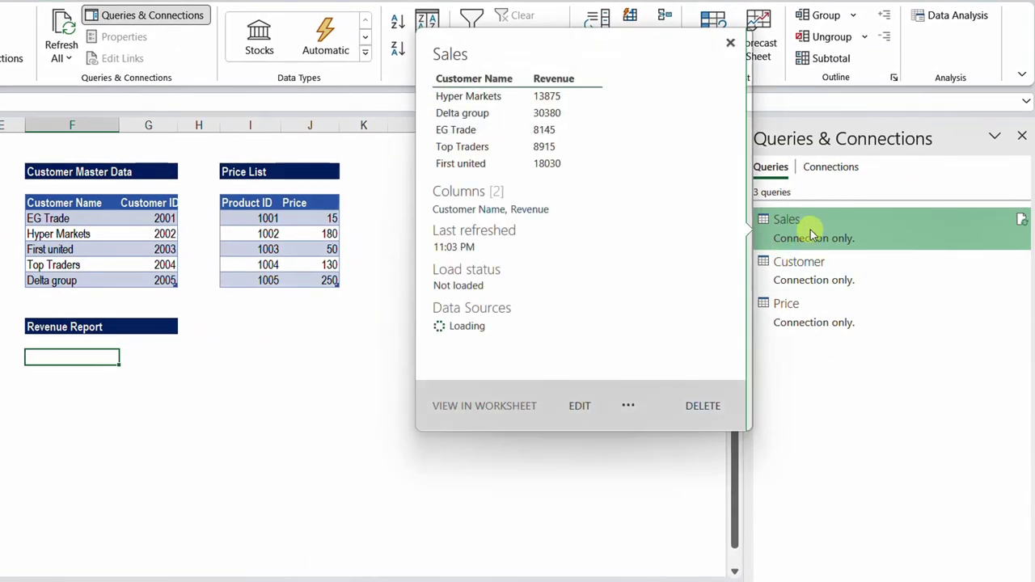
{"action": "right_click", "coordinate": [811, 233]}
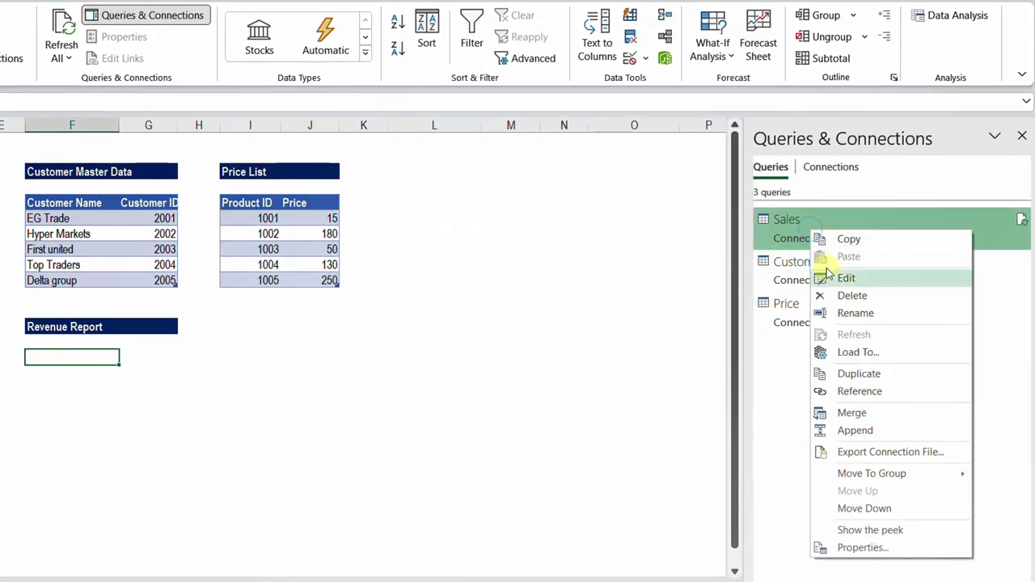
{"action": "left_click", "coordinate": [841, 352]}
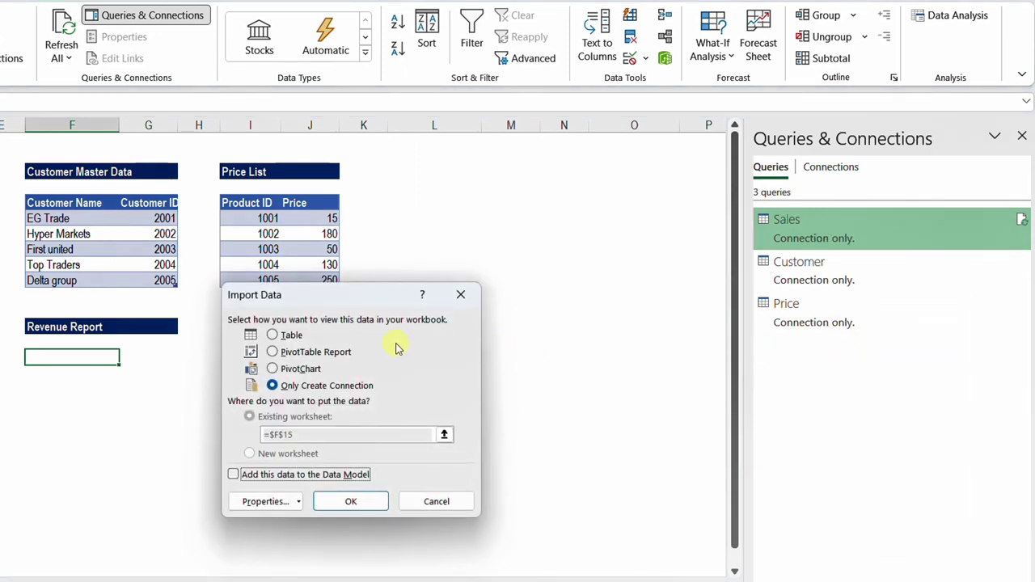
{"action": "left_click", "coordinate": [293, 338]}
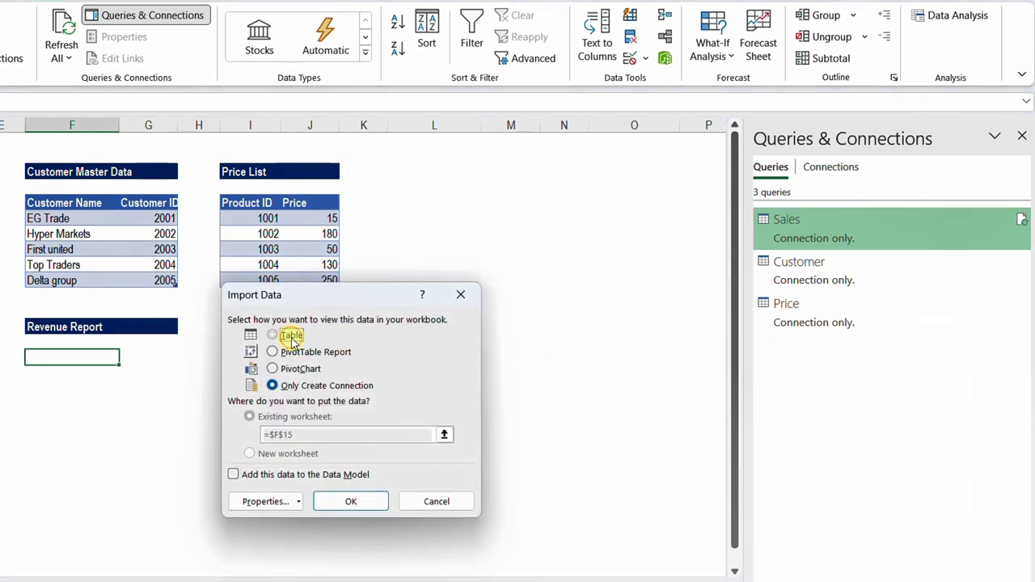
{"action": "left_click", "coordinate": [378, 506]}
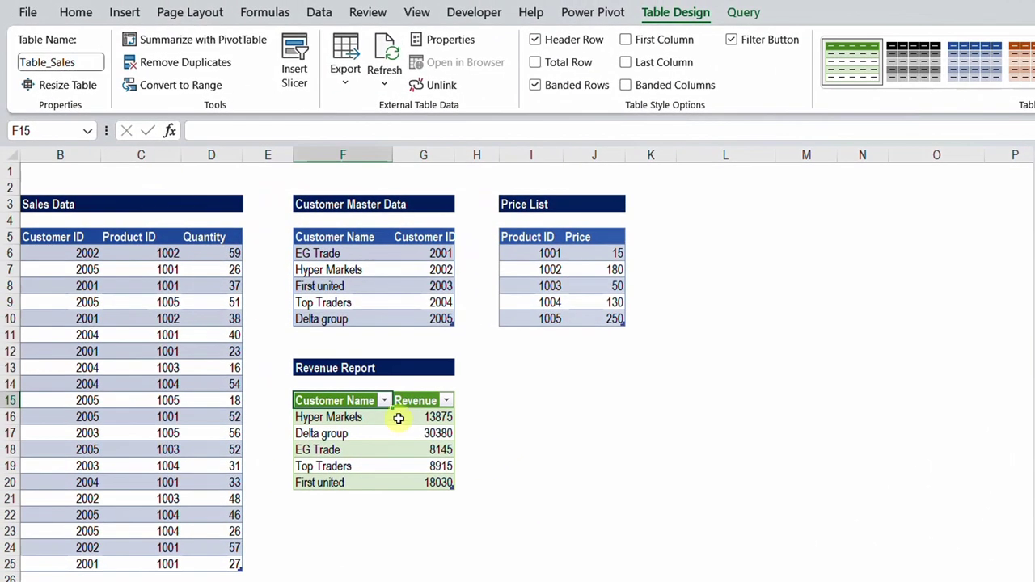